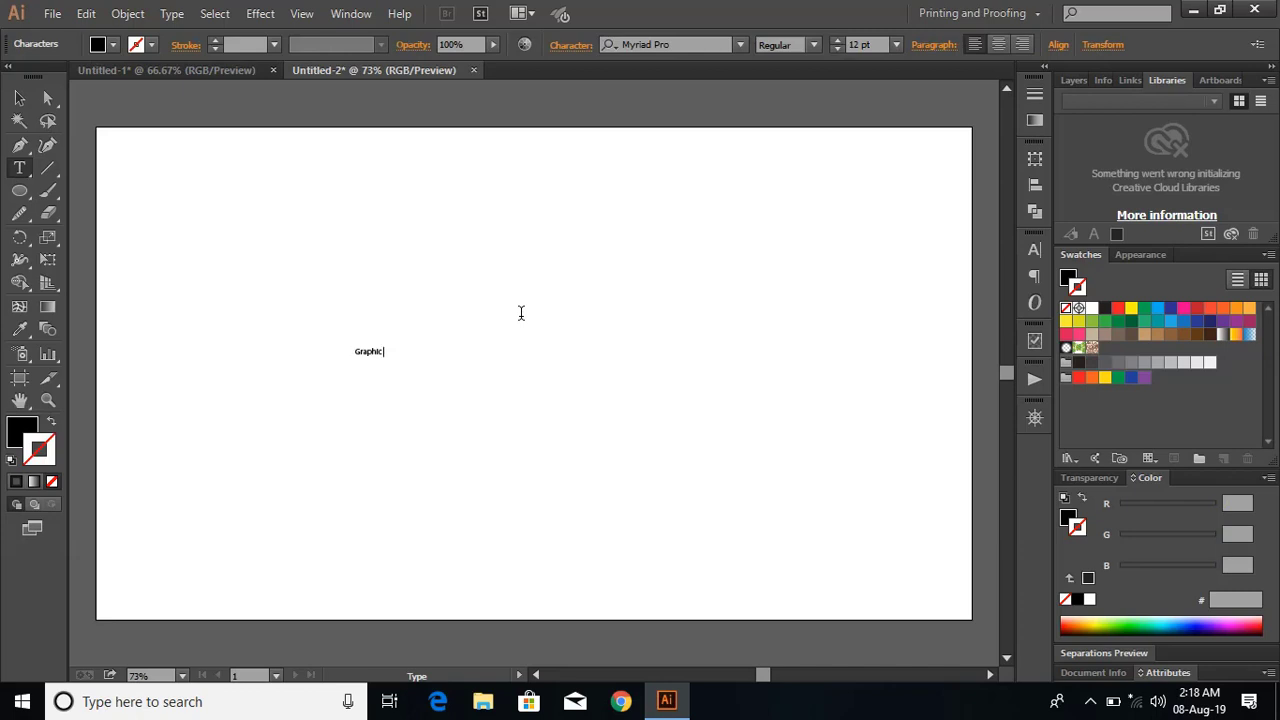
Select the "Graphic" text and scale it up to about 175 pt.
{"action": "left_click", "coordinate": [22, 100]}
{"action": "left_click", "coordinate": [370, 352]}
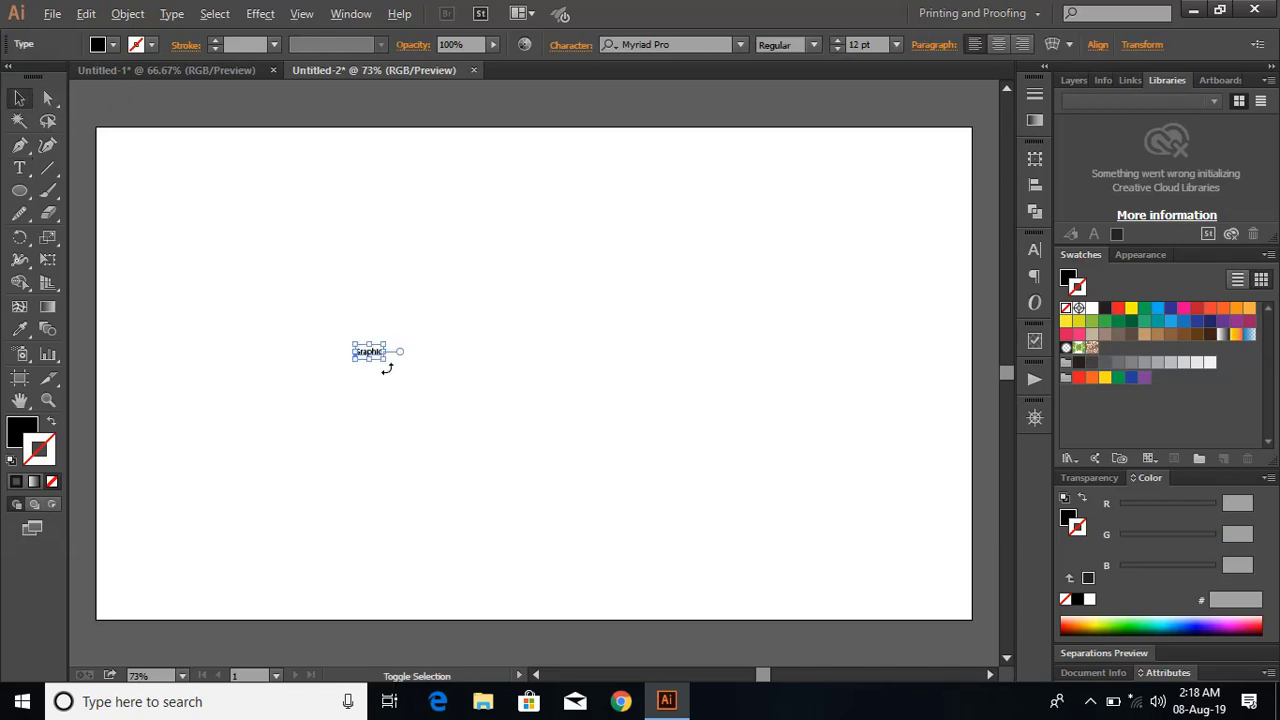
{"action": "left_click_drag", "start_coordinate": [384, 359], "coordinate": [585, 495]}
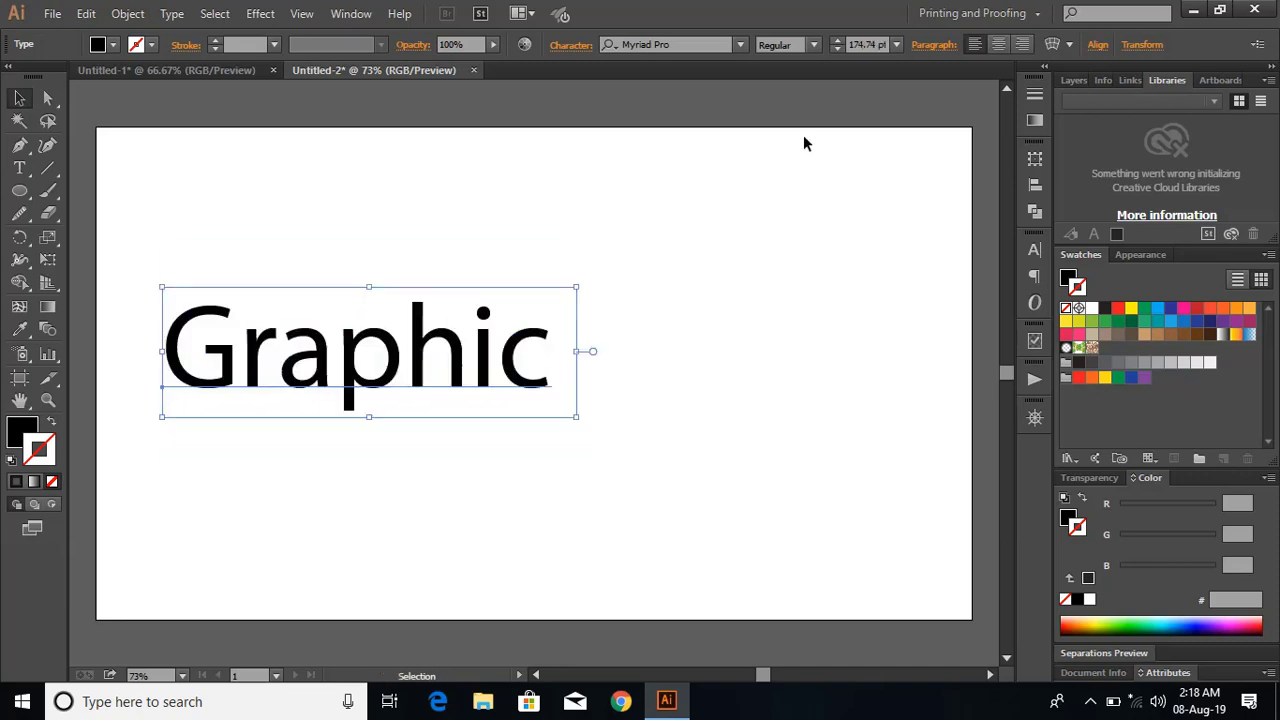
Set the font of the "Graphic" text to abeatbyKai.
{"action": "left_click", "coordinate": [680, 45]}
{"action": "type", "text": "ab"}
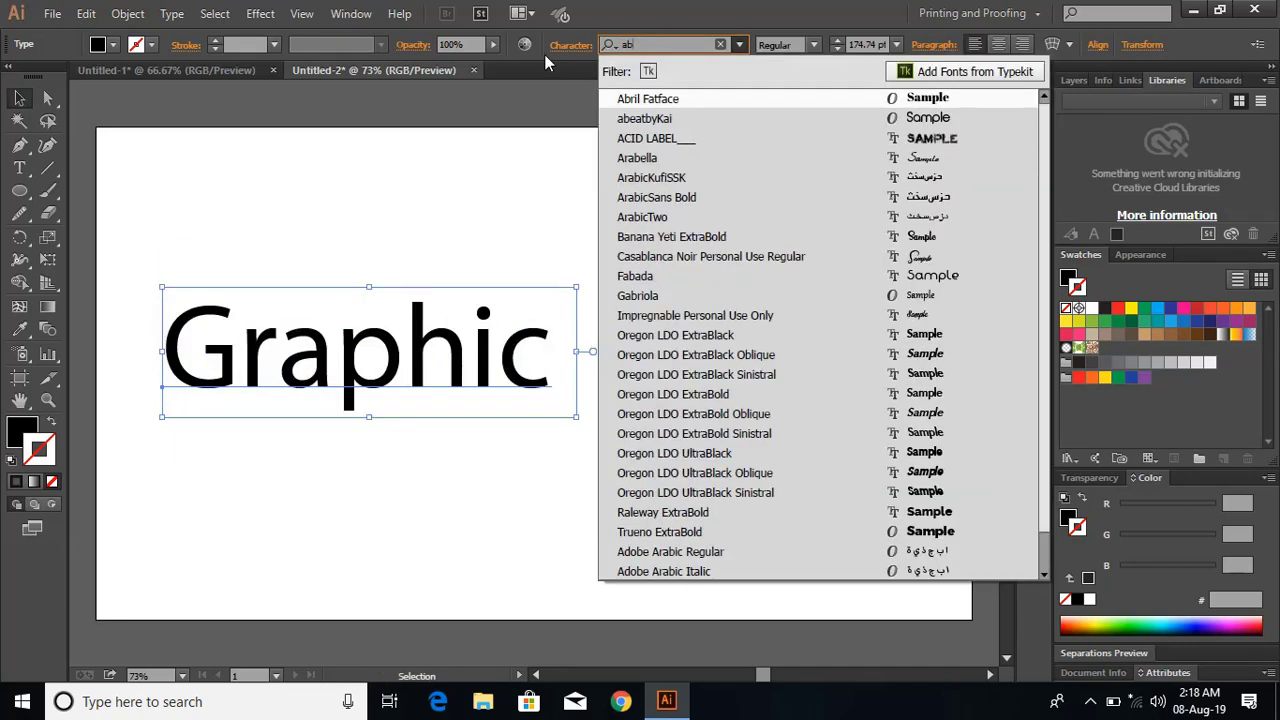
{"action": "type", "text": "ea"}
{"action": "left_click", "coordinate": [712, 99]}
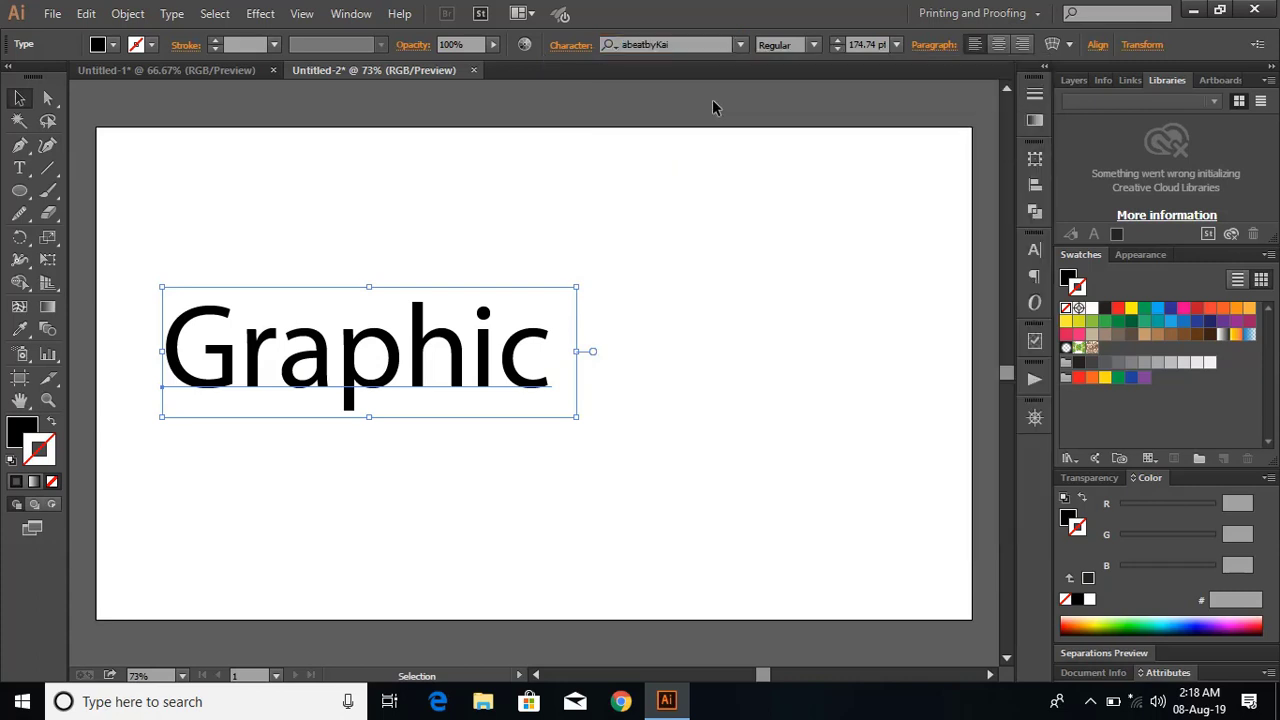
Move the "Graphic" text toward the artboard's middle, enlarge it to about 234 pt, and lock it.
{"action": "left_click_drag", "start_coordinate": [558, 353], "coordinate": [660, 355]}
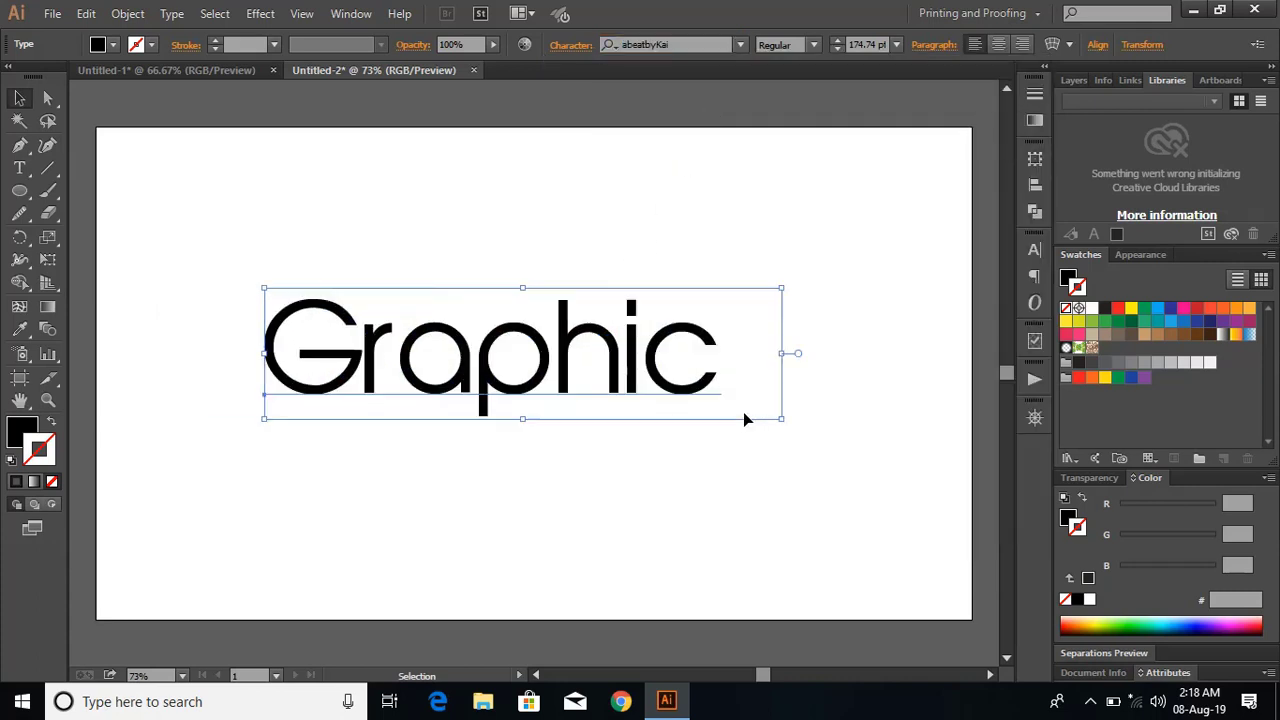
{"action": "left_click_drag", "start_coordinate": [780, 419], "coordinate": [868, 505]}
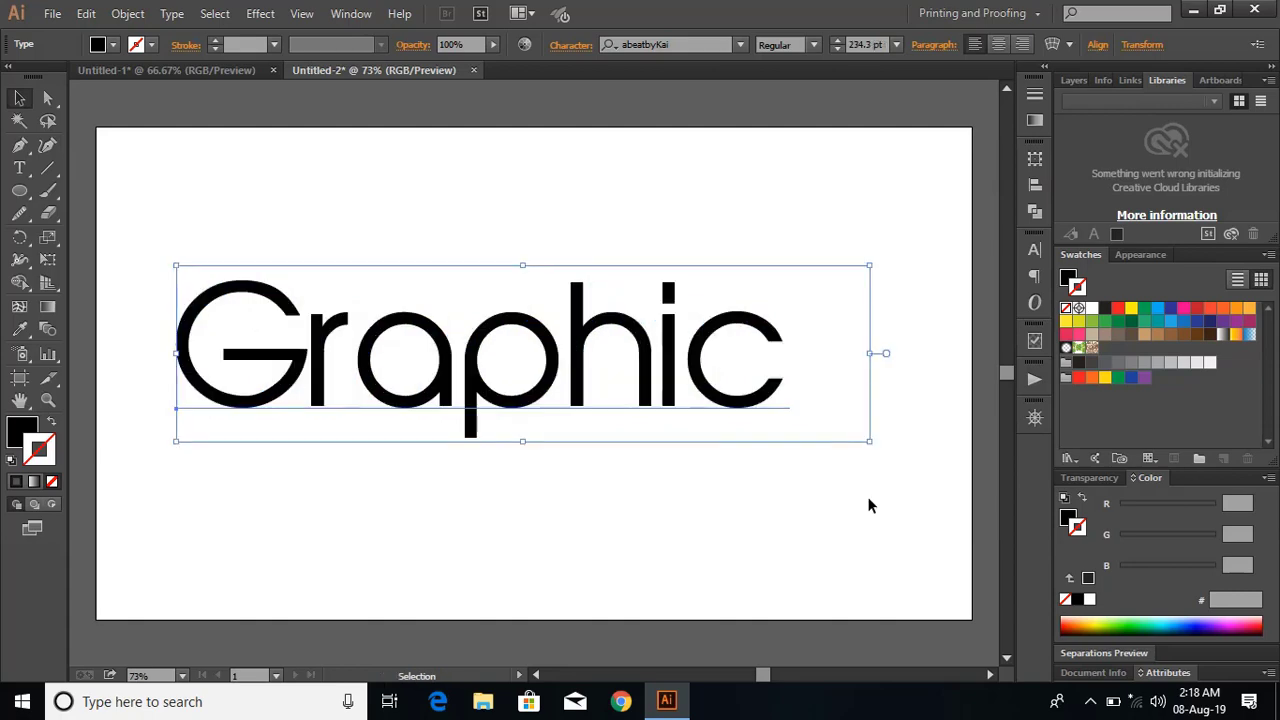
{"action": "left_click", "coordinate": [128, 14]}
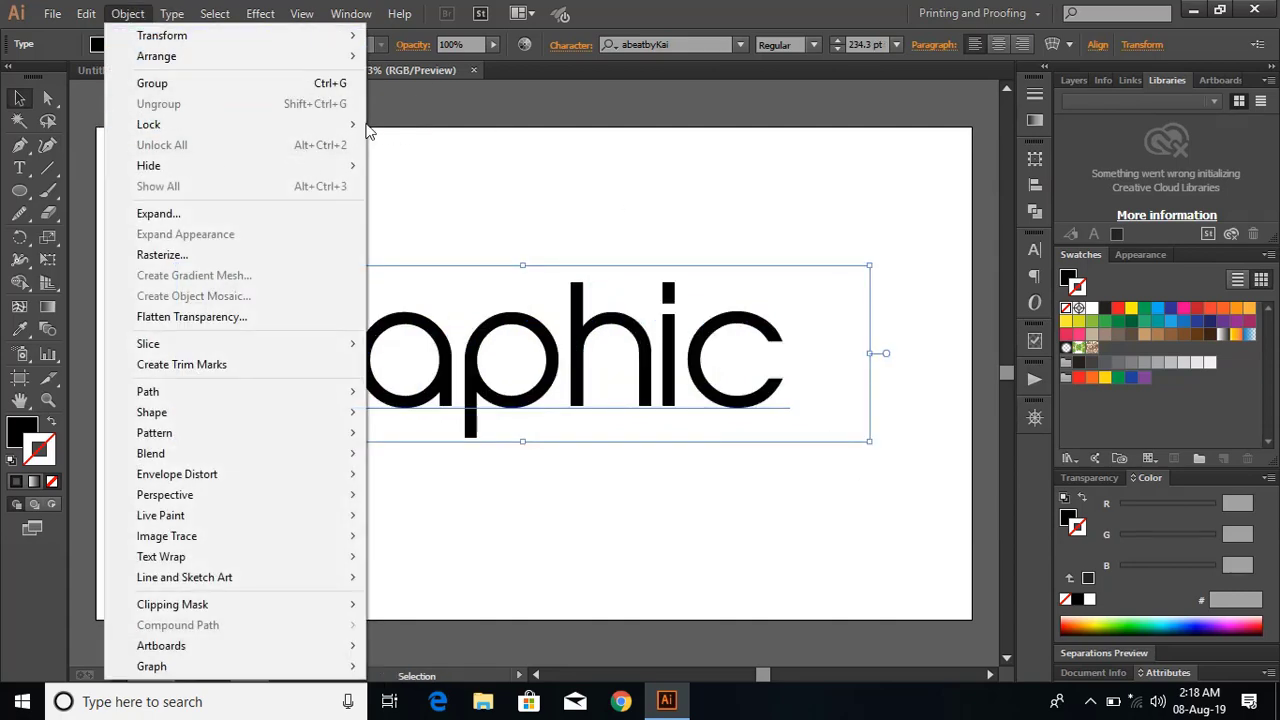
{"action": "mouse_move", "coordinate": [351, 126]}
{"action": "left_click", "coordinate": [455, 129]}
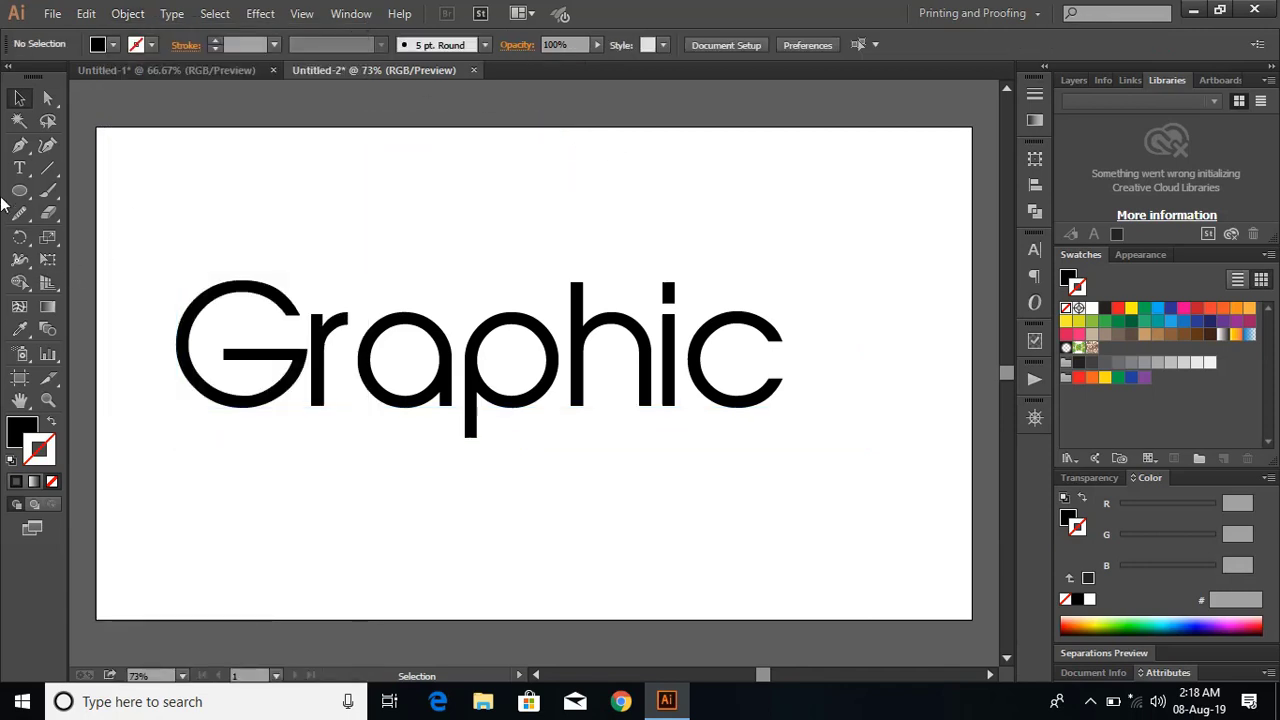
Start a Pen path at the upper end of the letter G, with no fill and a red BE1E2D stroke.
{"action": "left_click", "coordinate": [19, 145]}
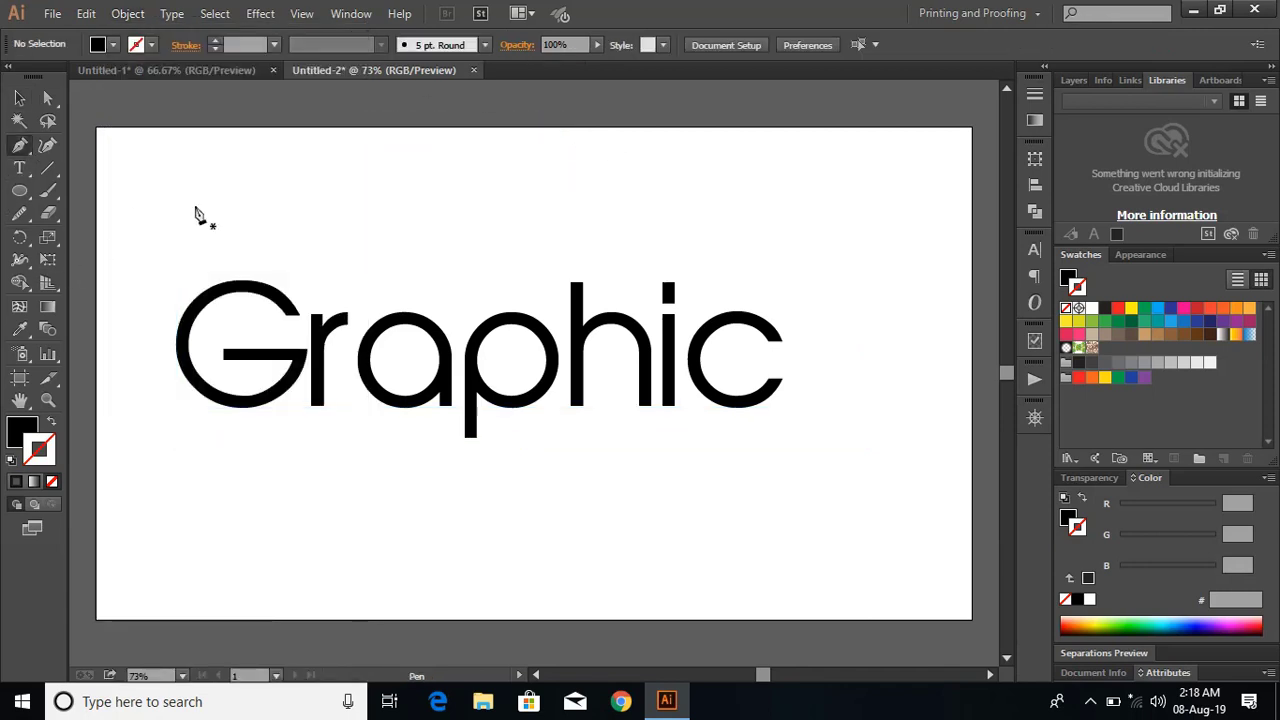
{"action": "left_click", "coordinate": [291, 313]}
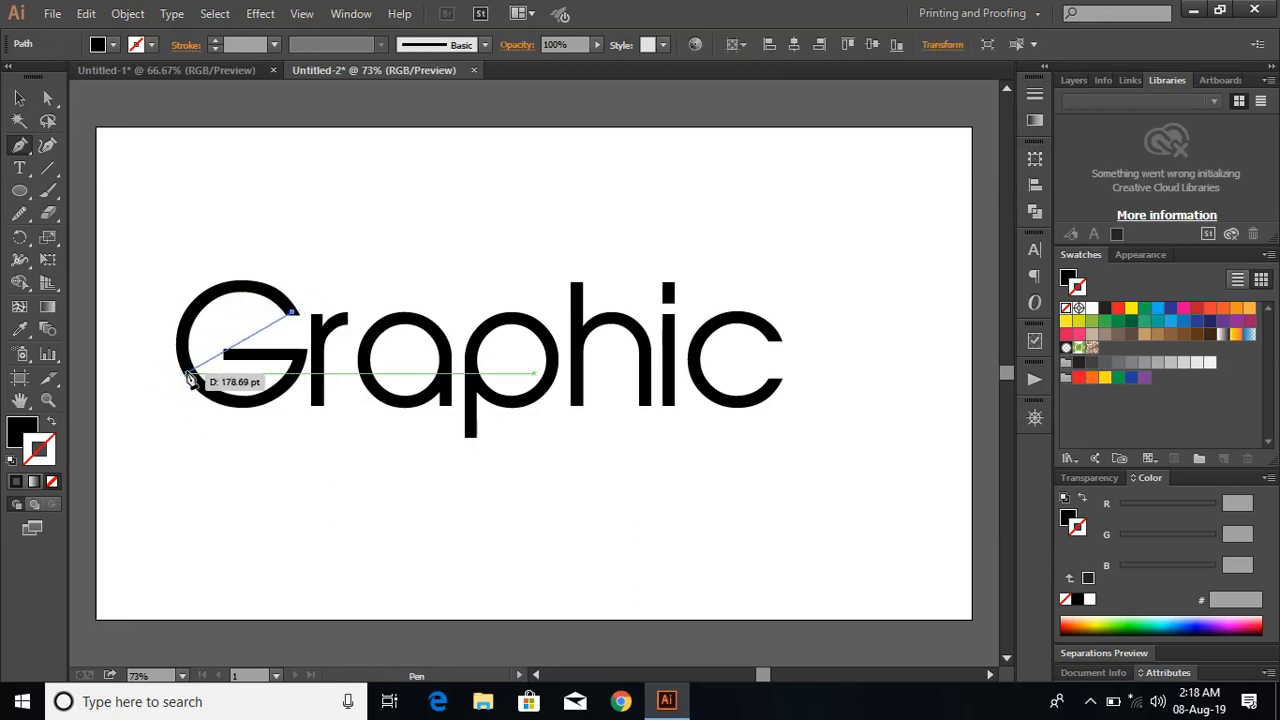
{"action": "left_click_drag", "start_coordinate": [186, 373], "coordinate": [177, 514]}
{"action": "key", "text": "ctrl+z"}
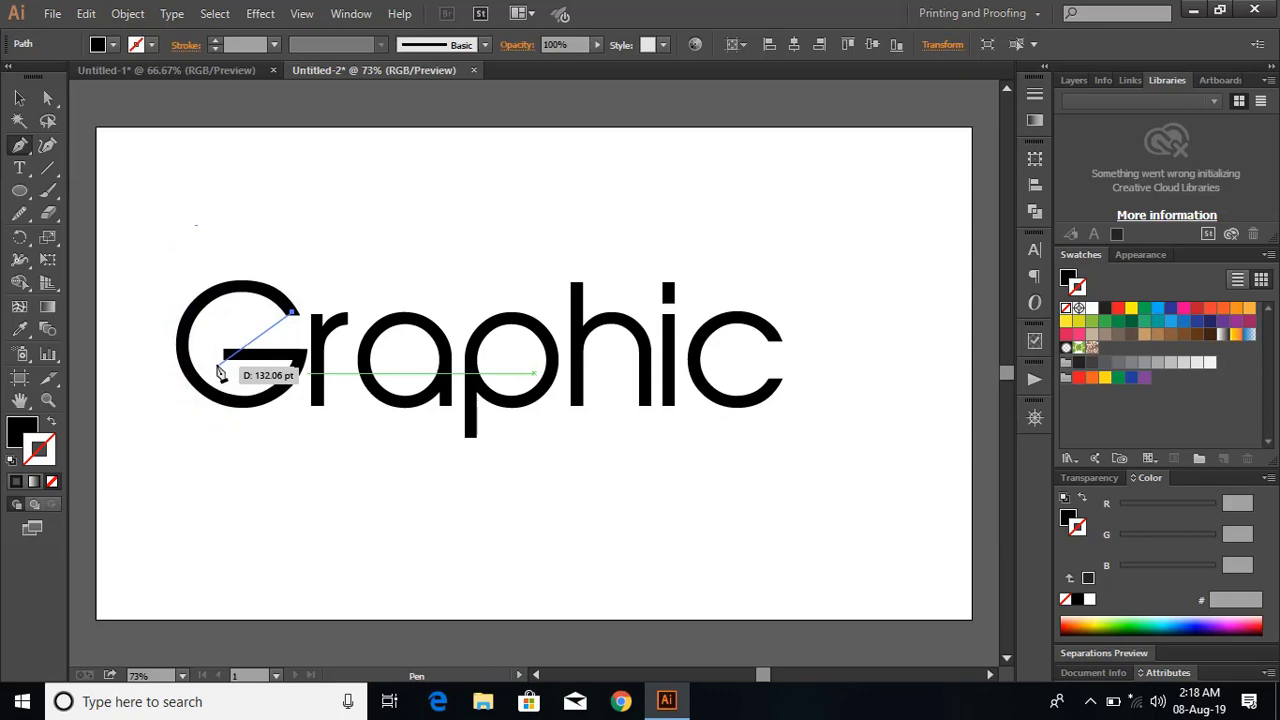
{"action": "left_click", "coordinate": [52, 481]}
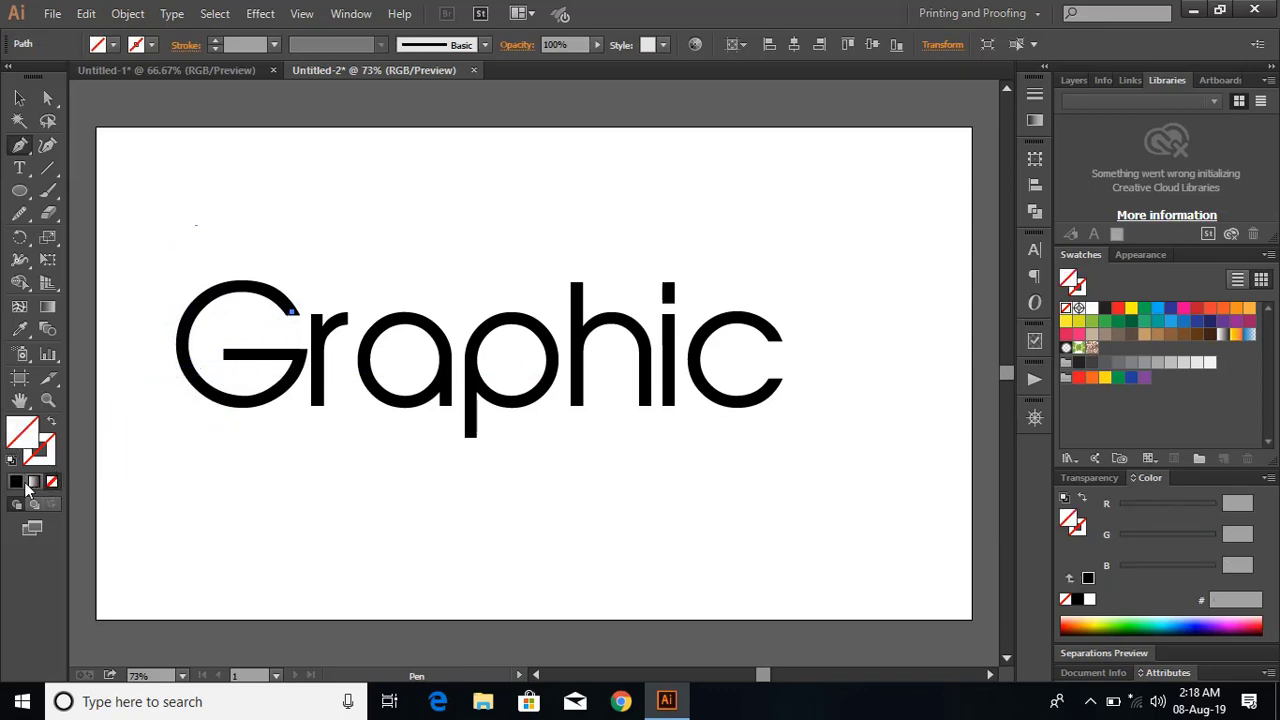
{"action": "left_click", "coordinate": [16, 481]}
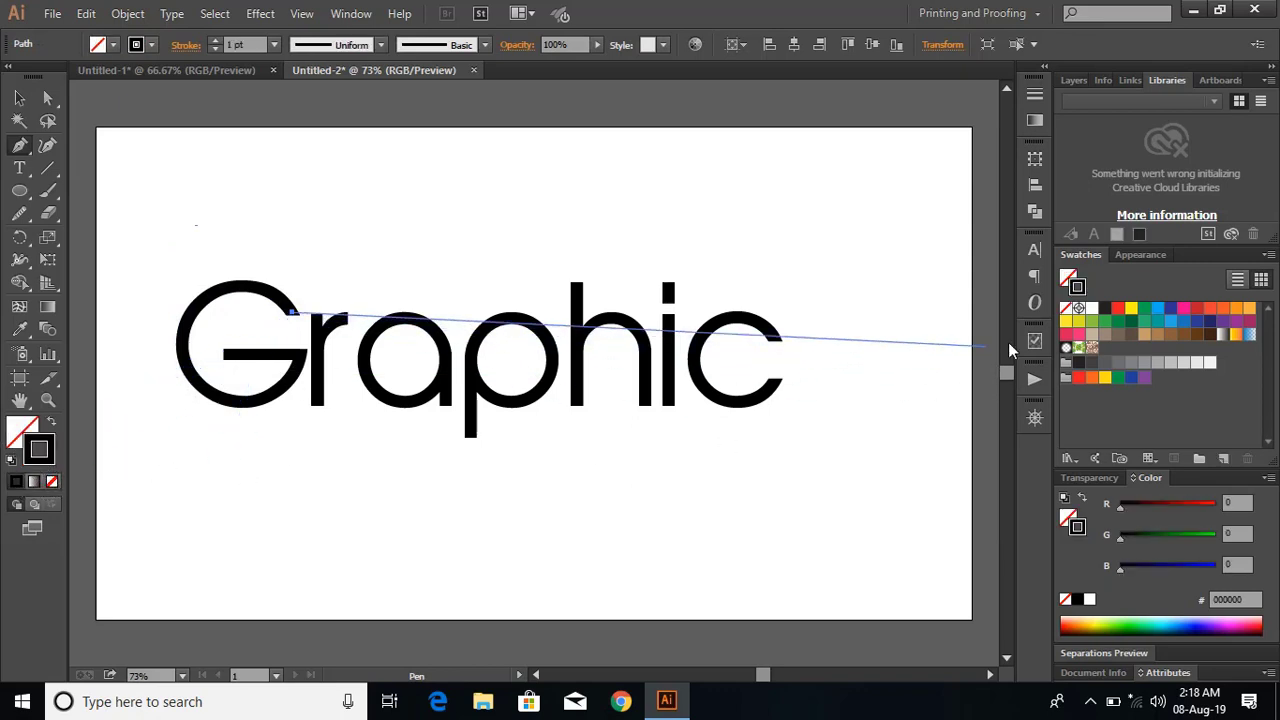
{"action": "left_click", "coordinate": [1197, 308]}
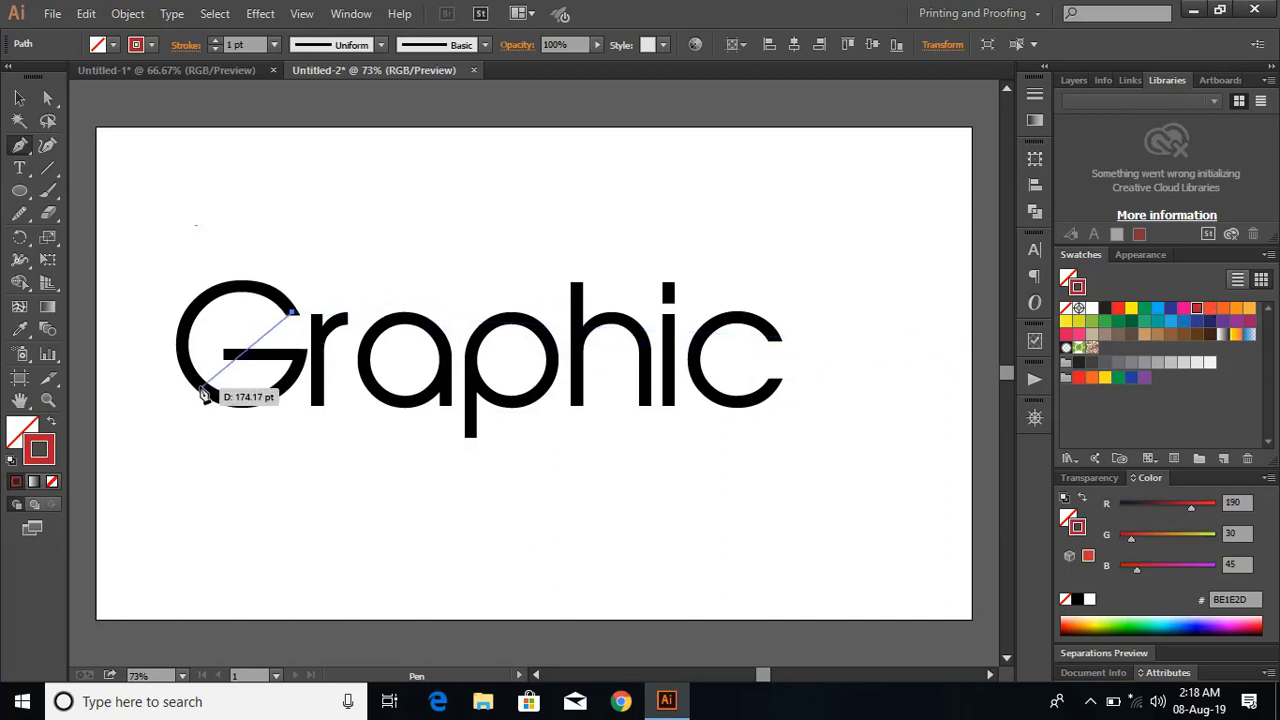
Trace the centre line of the letter G with curved Pen segments, ending at the inner end of its crossbar.
{"action": "left_click_drag", "start_coordinate": [191, 312], "coordinate": [133, 371]}
{"action": "left_click", "coordinate": [190, 312]}
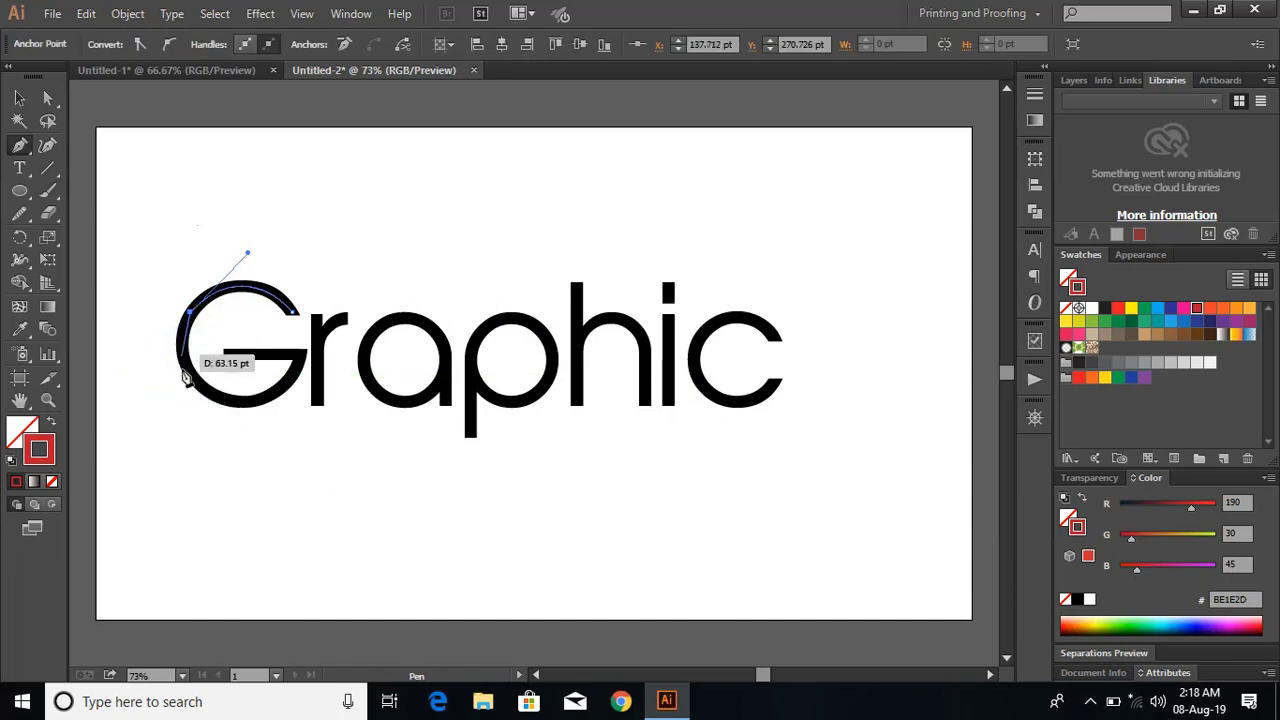
{"action": "left_click_drag", "start_coordinate": [205, 390], "coordinate": [330, 357]}
{"action": "left_click", "coordinate": [204, 389]}
{"action": "left_click", "coordinate": [281, 389]}
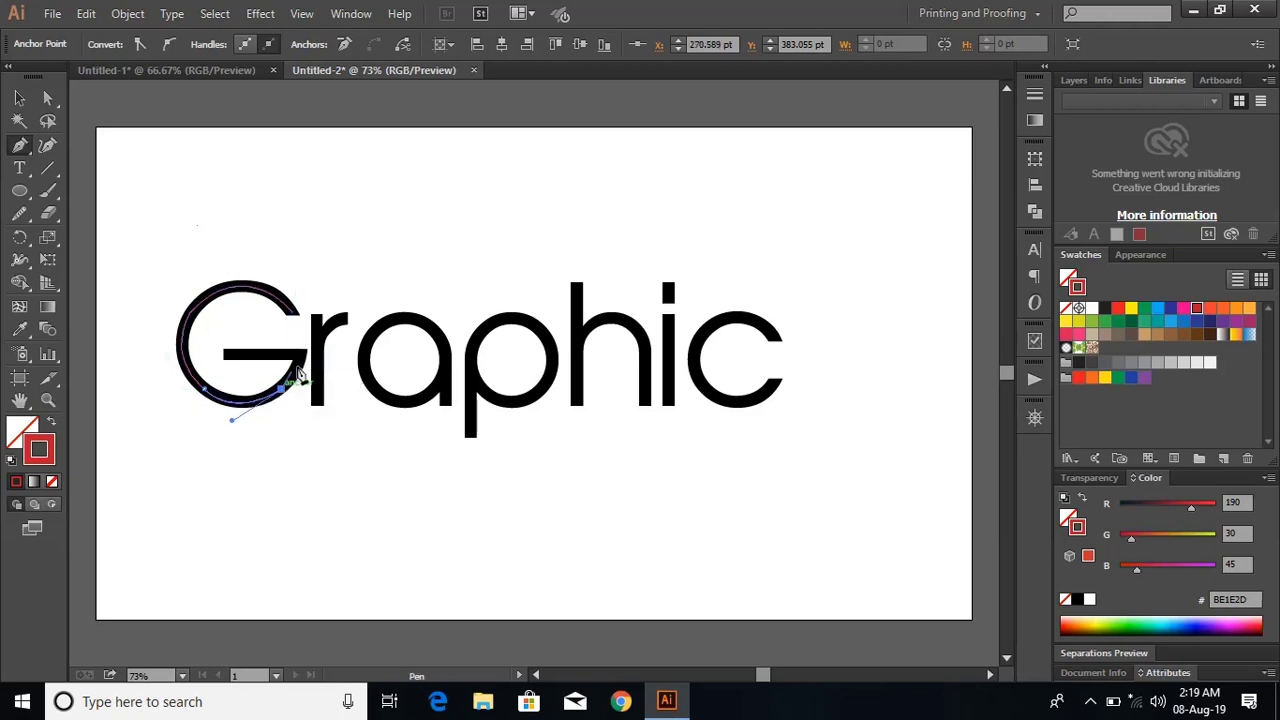
{"action": "left_click", "coordinate": [303, 355]}
{"action": "left_click", "coordinate": [299, 361]}
{"action": "left_click", "coordinate": [225, 356]}
{"action": "key", "text": "v"}
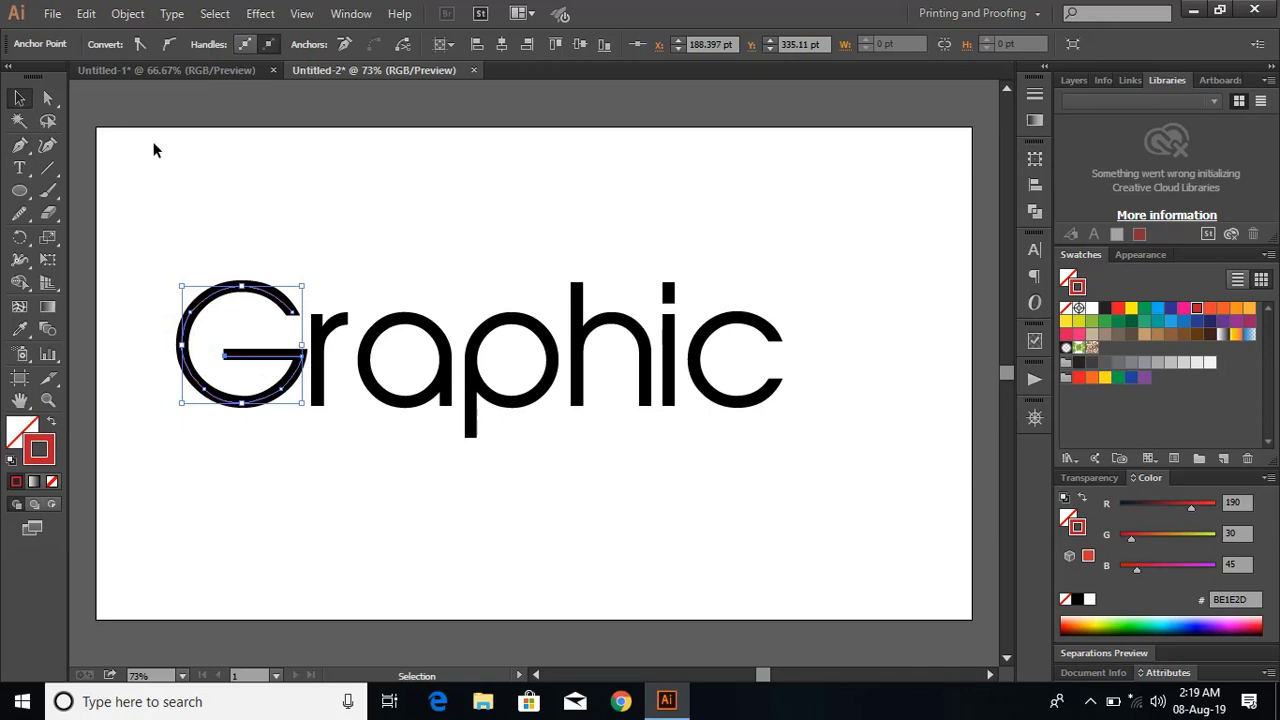
{"action": "left_click", "coordinate": [256, 194]}
Smooth the curved part of the traced G path with the Smooth tool and deselect it.
{"action": "left_click", "coordinate": [260, 293]}
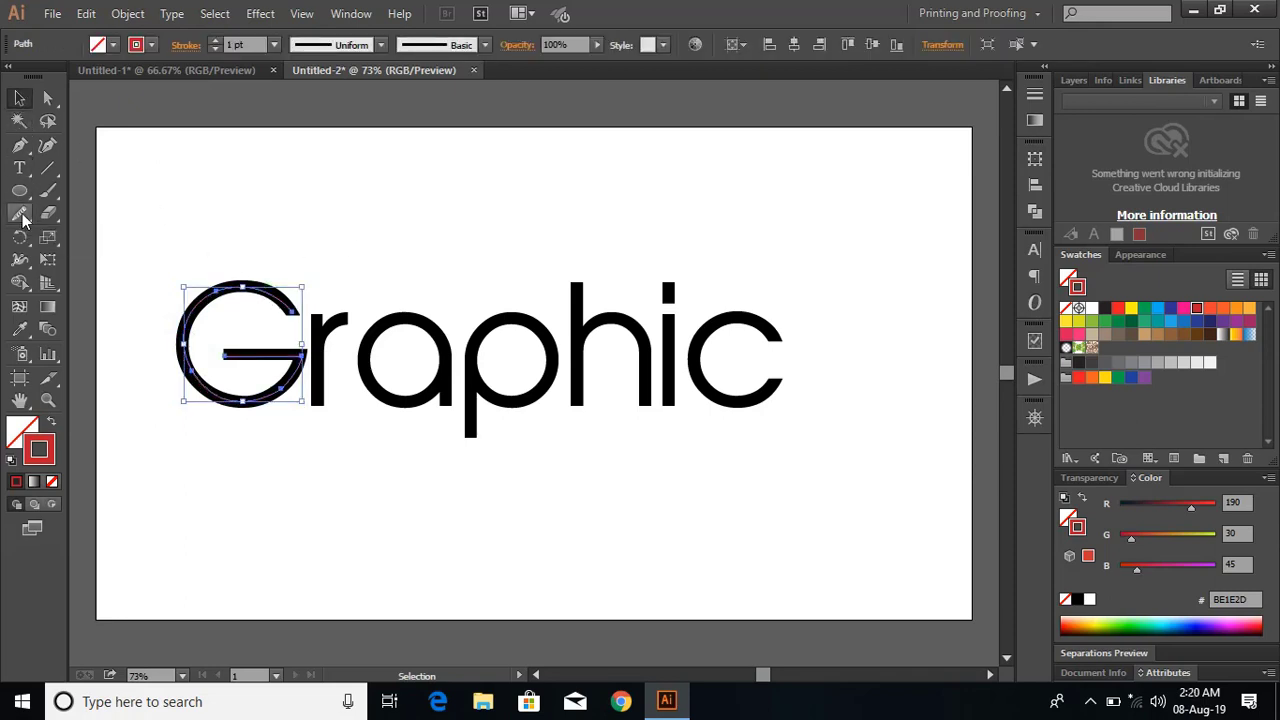
{"action": "left_click", "coordinate": [20, 214]}
{"action": "mouse_move", "coordinate": [230, 287]}
{"action": "left_mouse_down"}
{"action": "mouse_move", "coordinate": [182, 318]}
{"action": "mouse_move", "coordinate": [180, 402]}
{"action": "mouse_move", "coordinate": [188, 364]}
{"action": "mouse_move", "coordinate": [204, 400]}
{"action": "mouse_move", "coordinate": [241, 407]}
{"action": "left_mouse_up"}
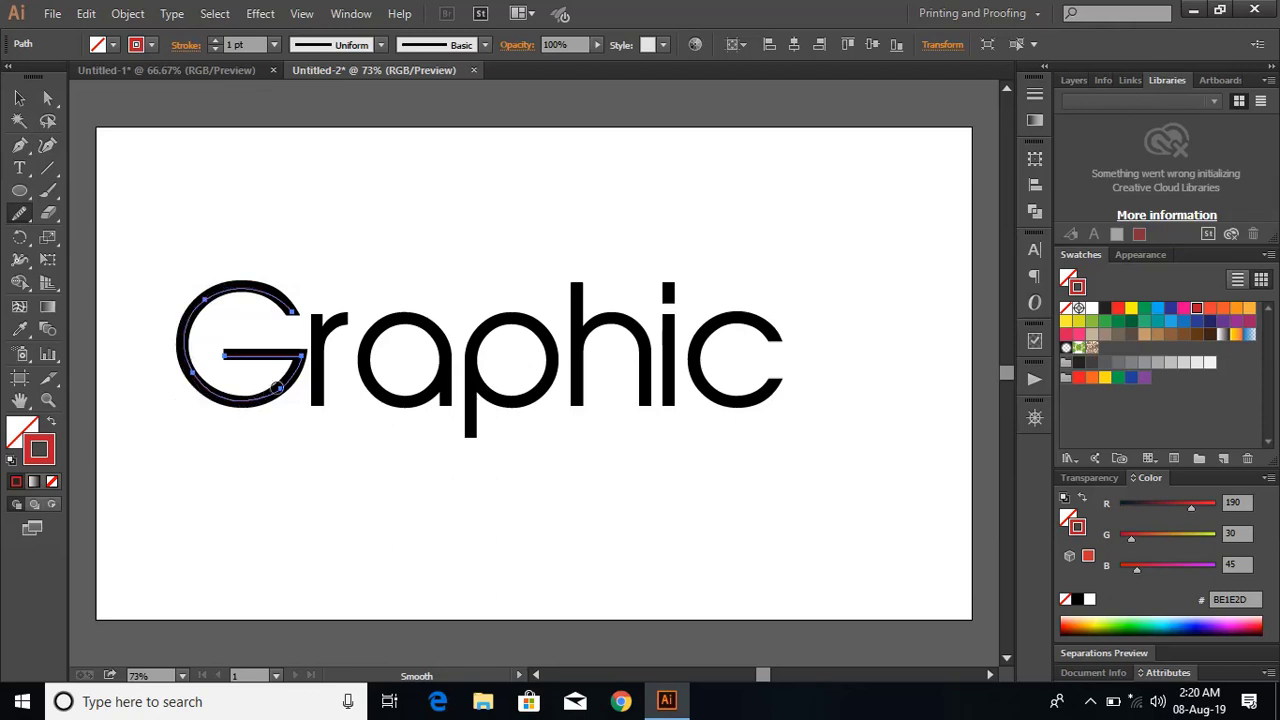
{"action": "key", "text": "v"}
{"action": "left_click", "coordinate": [385, 267]}
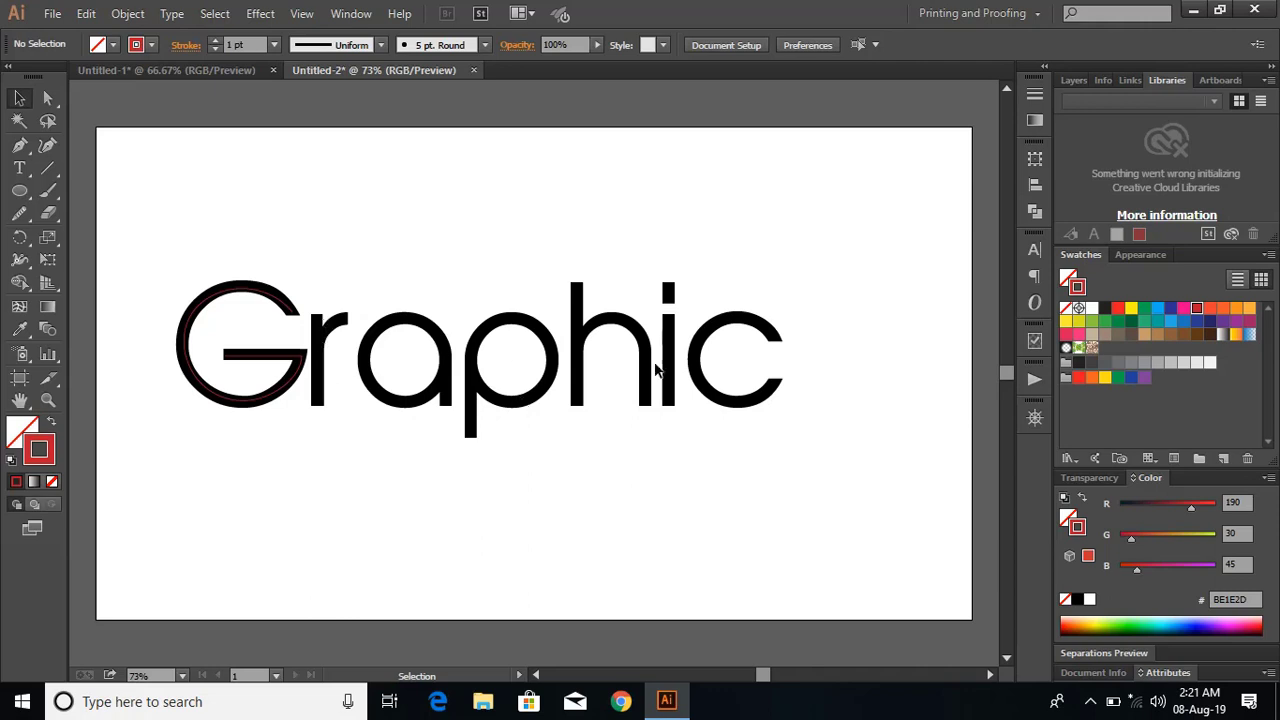
Switch to the Untitled-1 document and delete the black "Graphics" lettering, keeping only the traced yellow lines.
{"action": "left_click", "coordinate": [208, 69]}
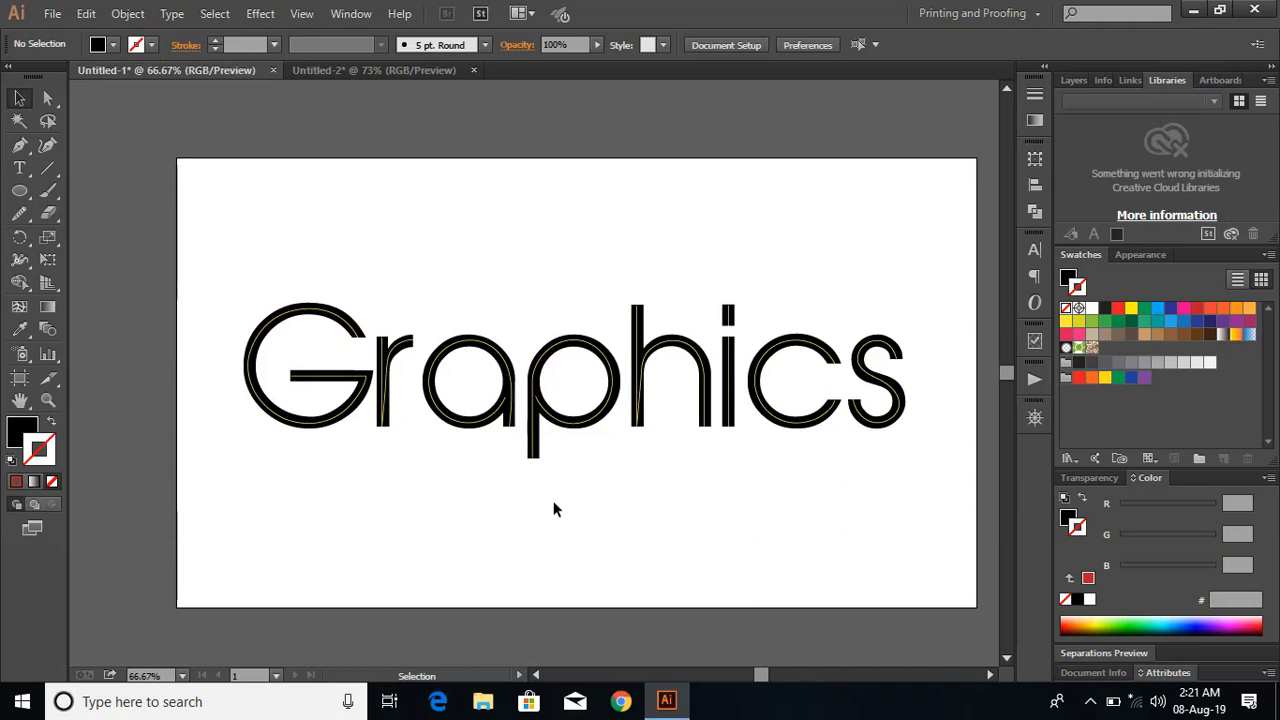
{"action": "left_click", "coordinate": [540, 453]}
{"action": "key", "text": "Delete"}
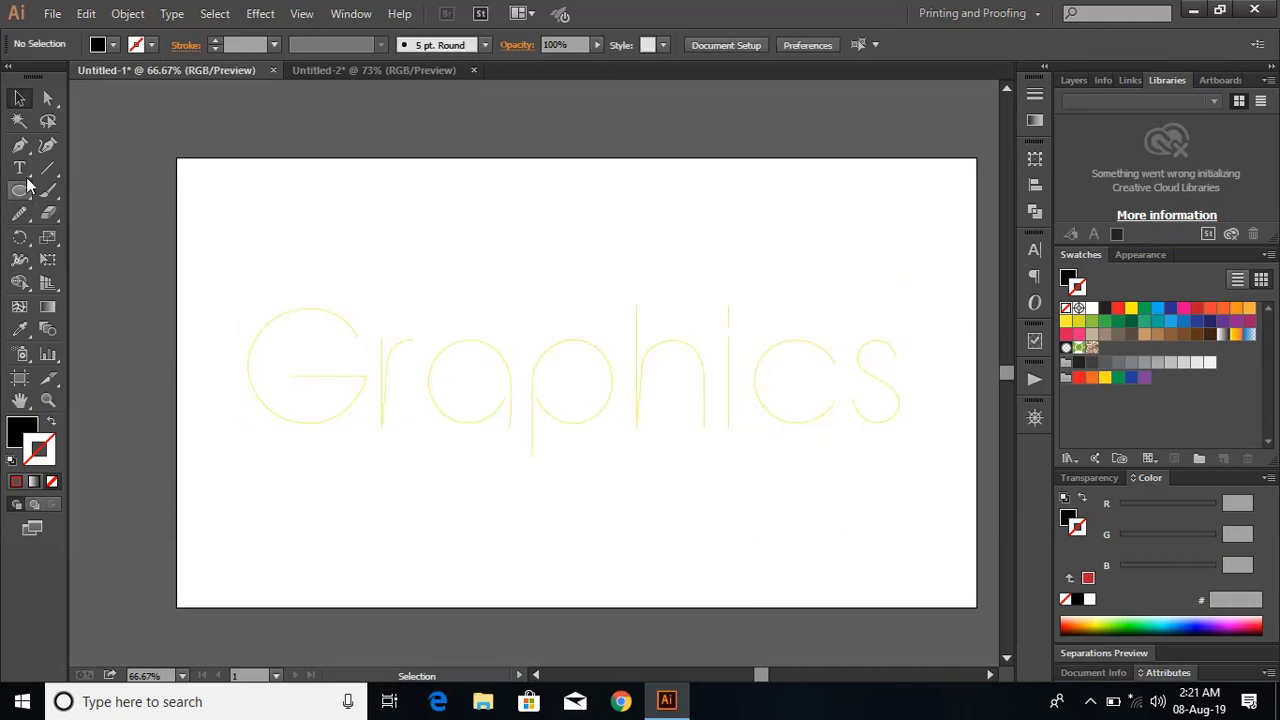
Draw a black rectangle covering the whole artboard and send it behind the yellow letter lines.
{"action": "left_click_drag", "start_coordinate": [22, 193], "coordinate": [80, 191]}
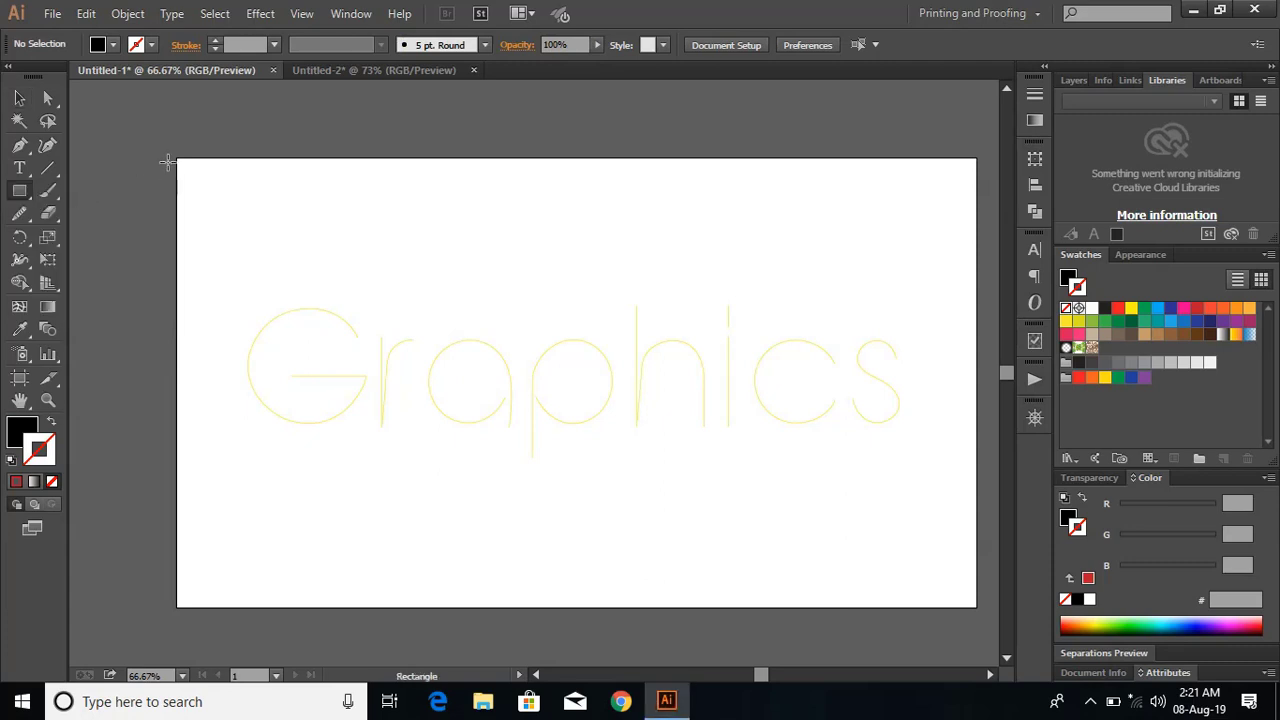
{"action": "left_click_drag", "start_coordinate": [178, 158], "coordinate": [968, 598]}
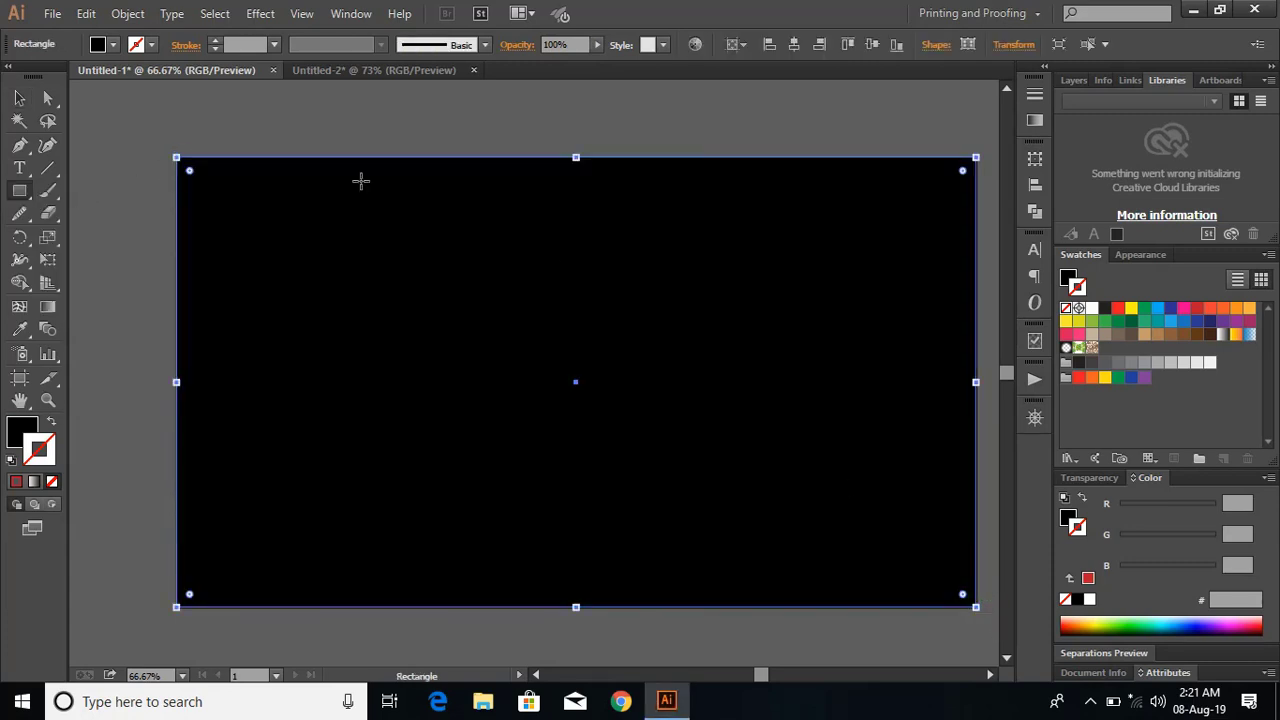
{"action": "left_click", "coordinate": [19, 98]}
{"action": "right_click", "coordinate": [518, 256]}
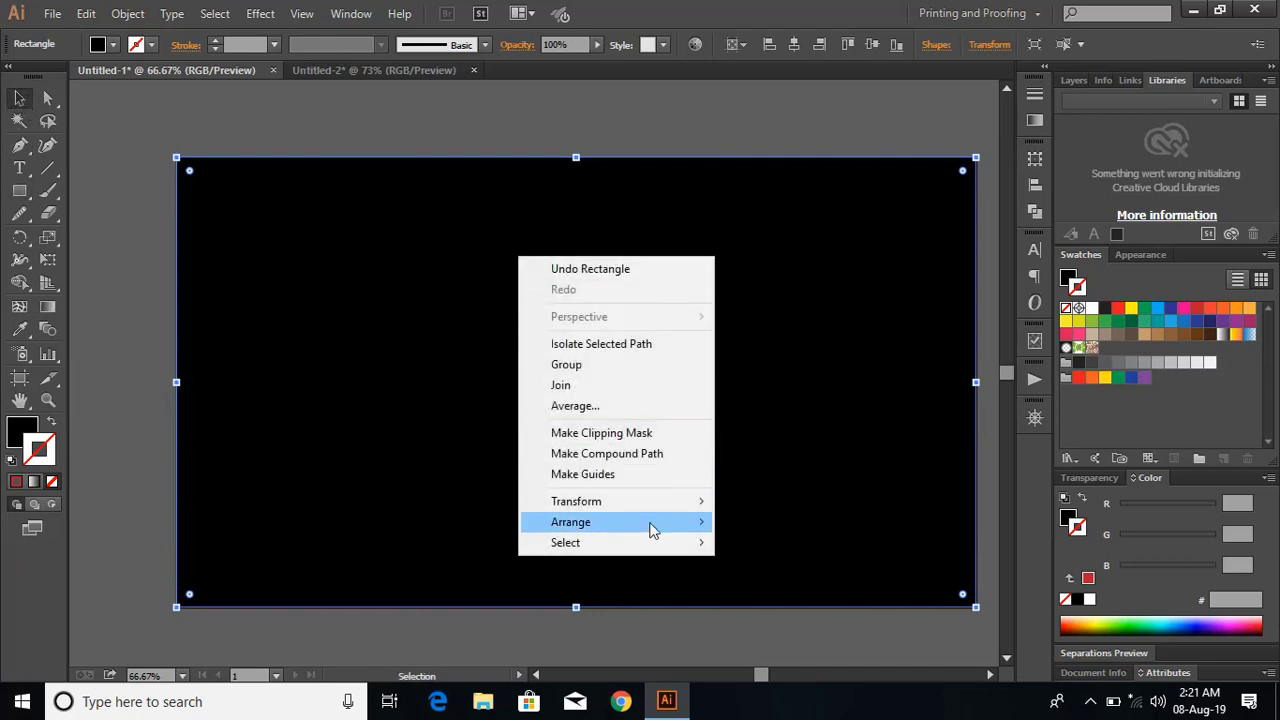
{"action": "mouse_move", "coordinate": [686, 525]}
{"action": "left_click", "coordinate": [803, 594]}
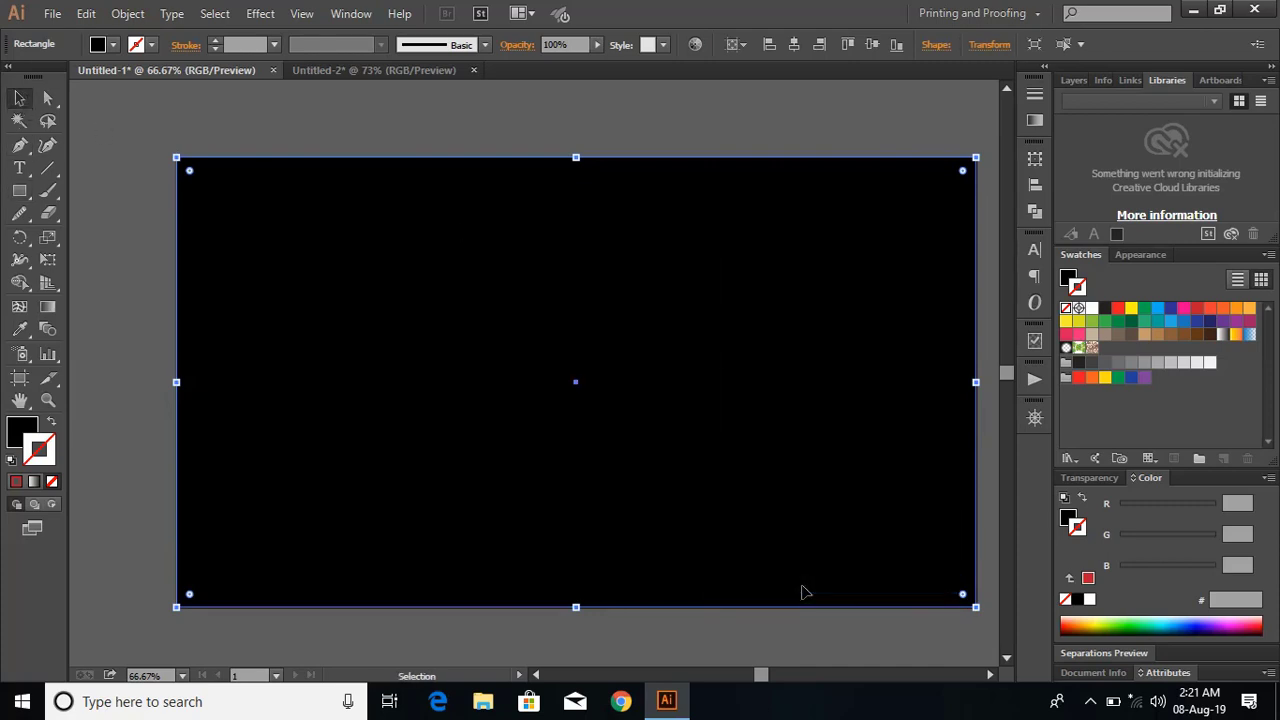
{"action": "left_click", "coordinate": [681, 121]}
Draw a small black circle on the empty canvas just below the artboard.
{"action": "left_click_drag", "start_coordinate": [969, 663], "coordinate": [901, 619]}
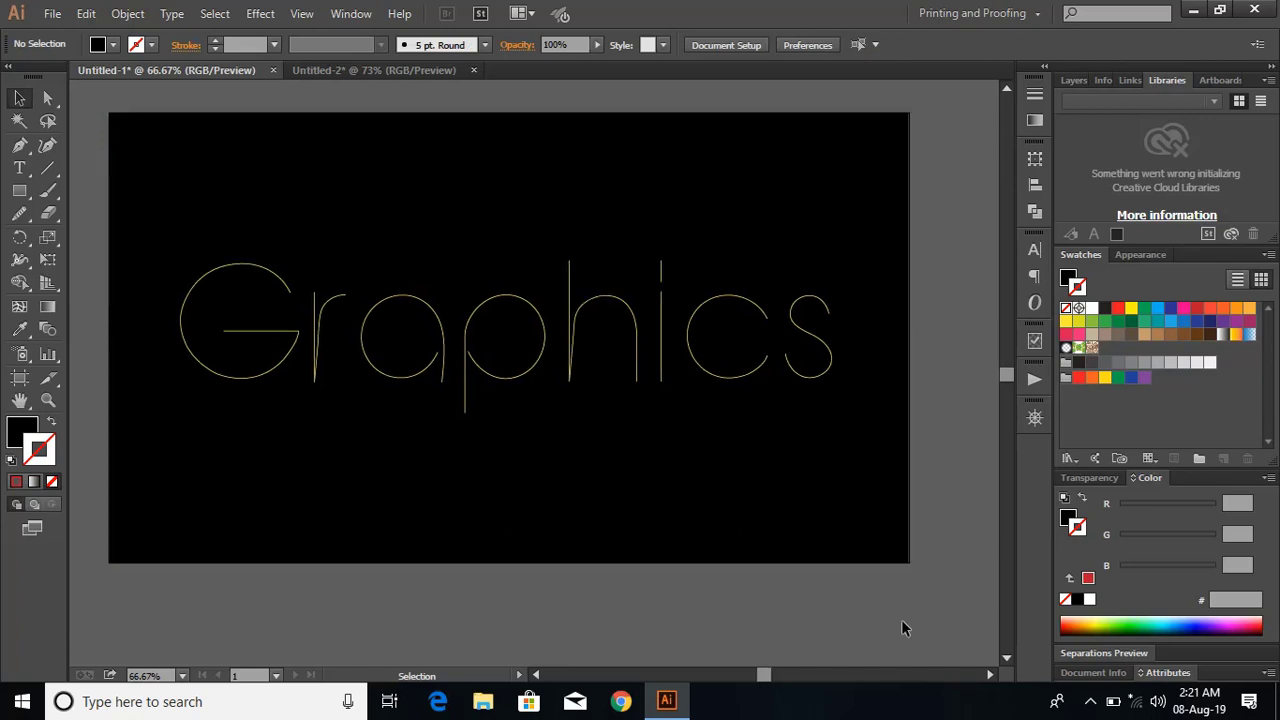
{"action": "left_click_drag", "start_coordinate": [19, 190], "coordinate": [118, 235]}
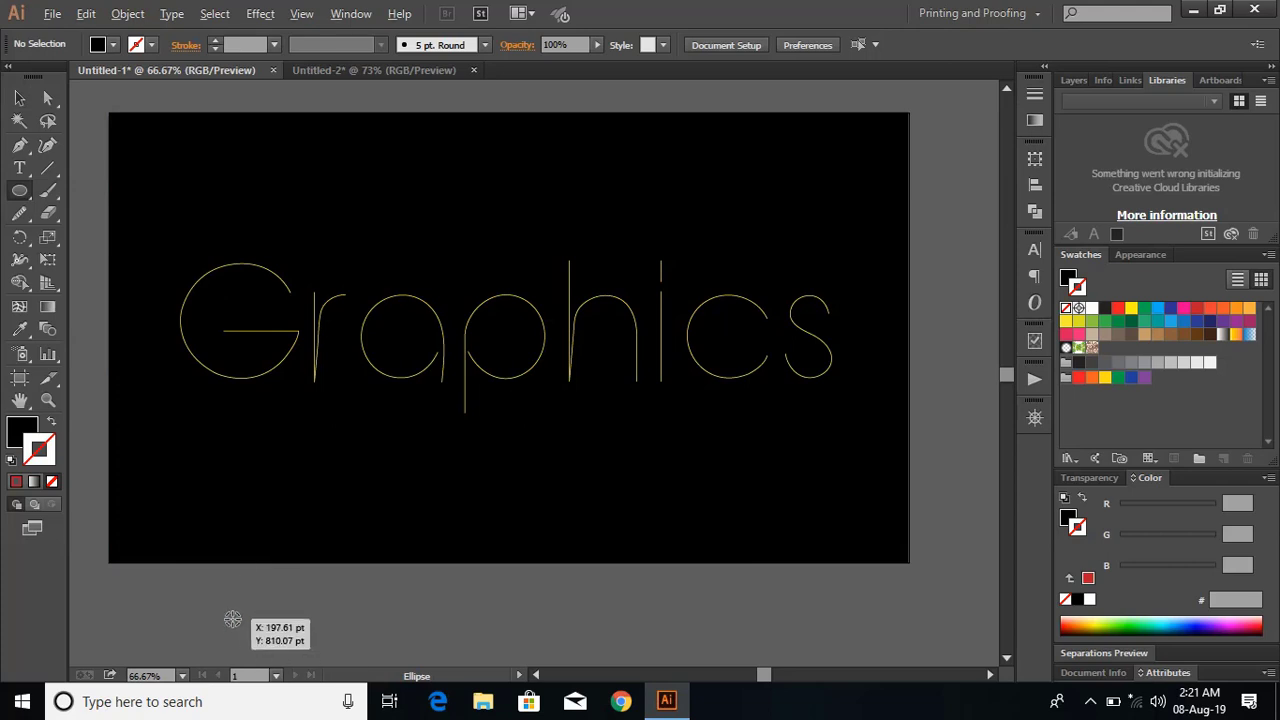
{"action": "left_click_drag", "start_coordinate": [233, 619], "coordinate": [240, 626]}
{"action": "left_click", "coordinate": [19, 97]}
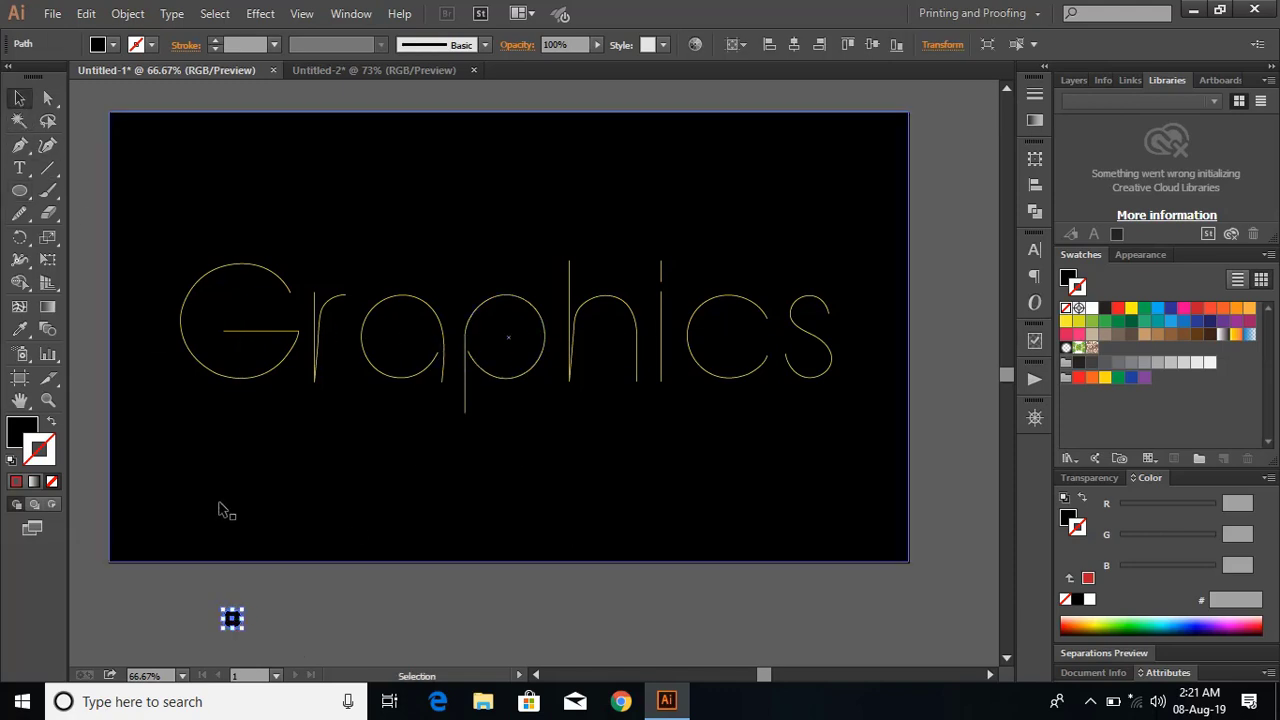
{"action": "left_click", "coordinate": [313, 632]}
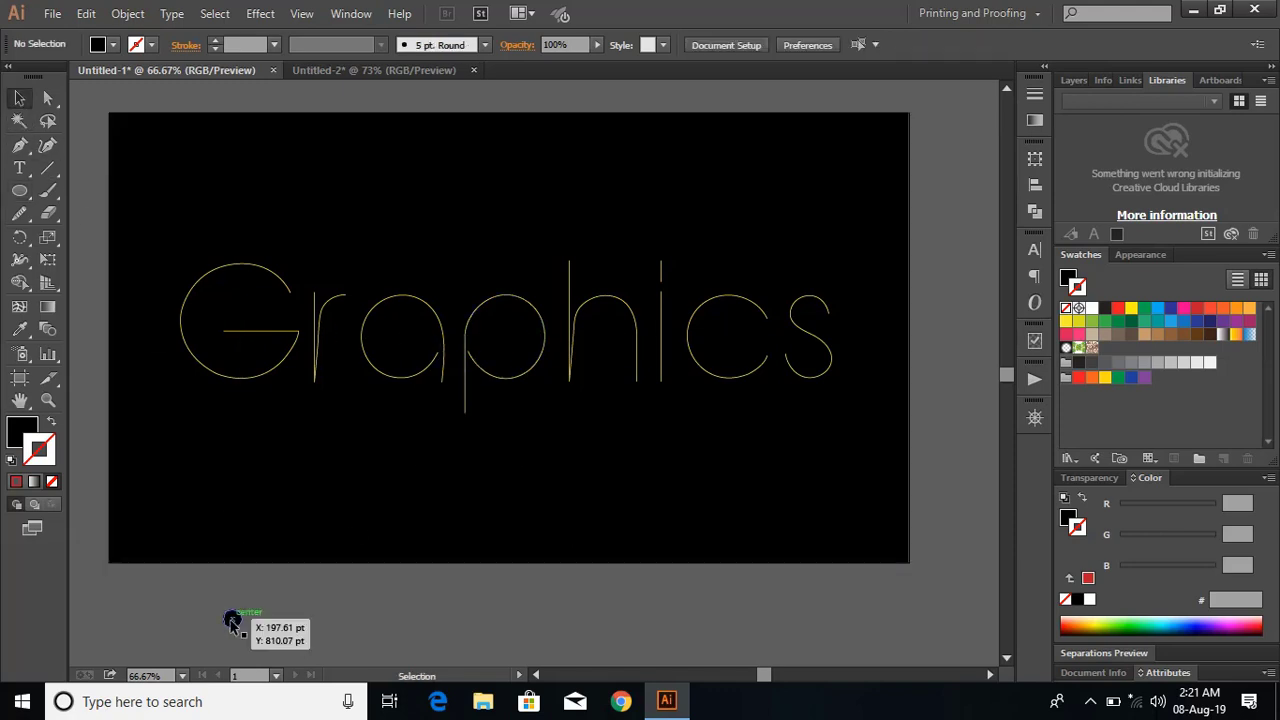
Give the small circle's stroke a linear gradient running from light green (8DC63F) to green (009444).
{"action": "left_click", "coordinate": [232, 621]}
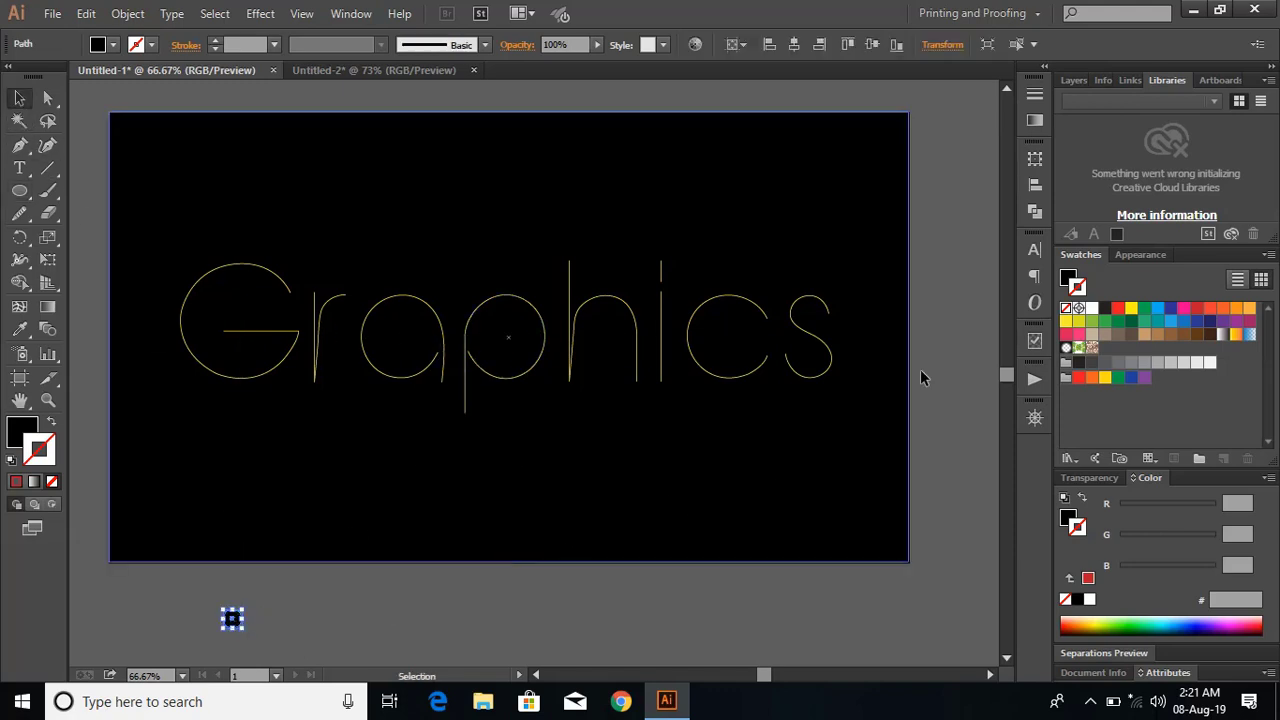
{"action": "left_click", "coordinate": [1035, 121]}
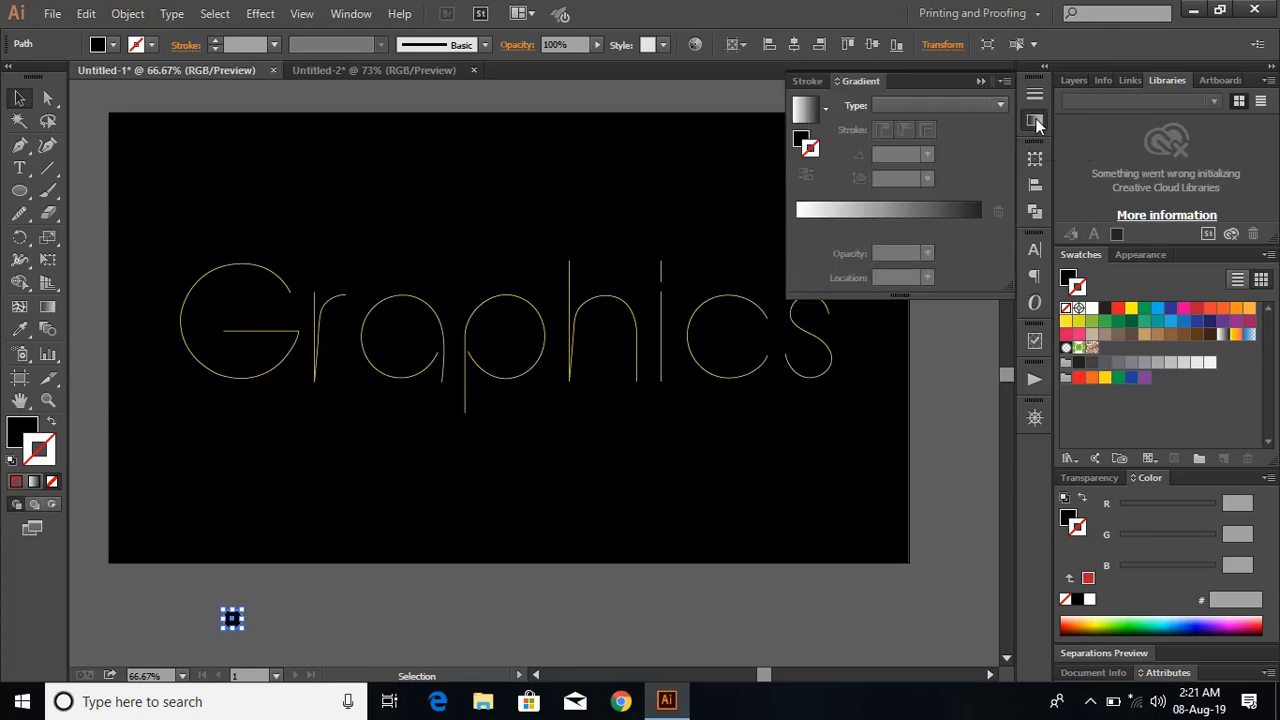
{"action": "left_click", "coordinate": [913, 212]}
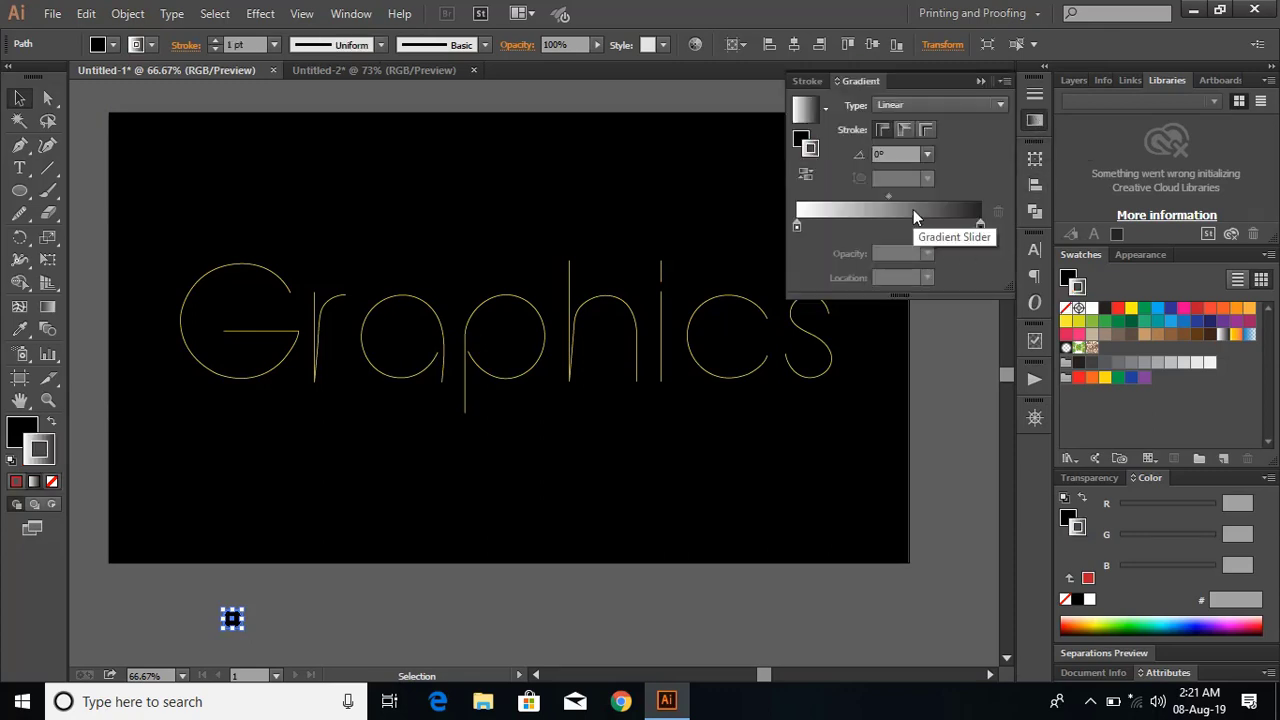
{"action": "double_click", "coordinate": [980, 227]}
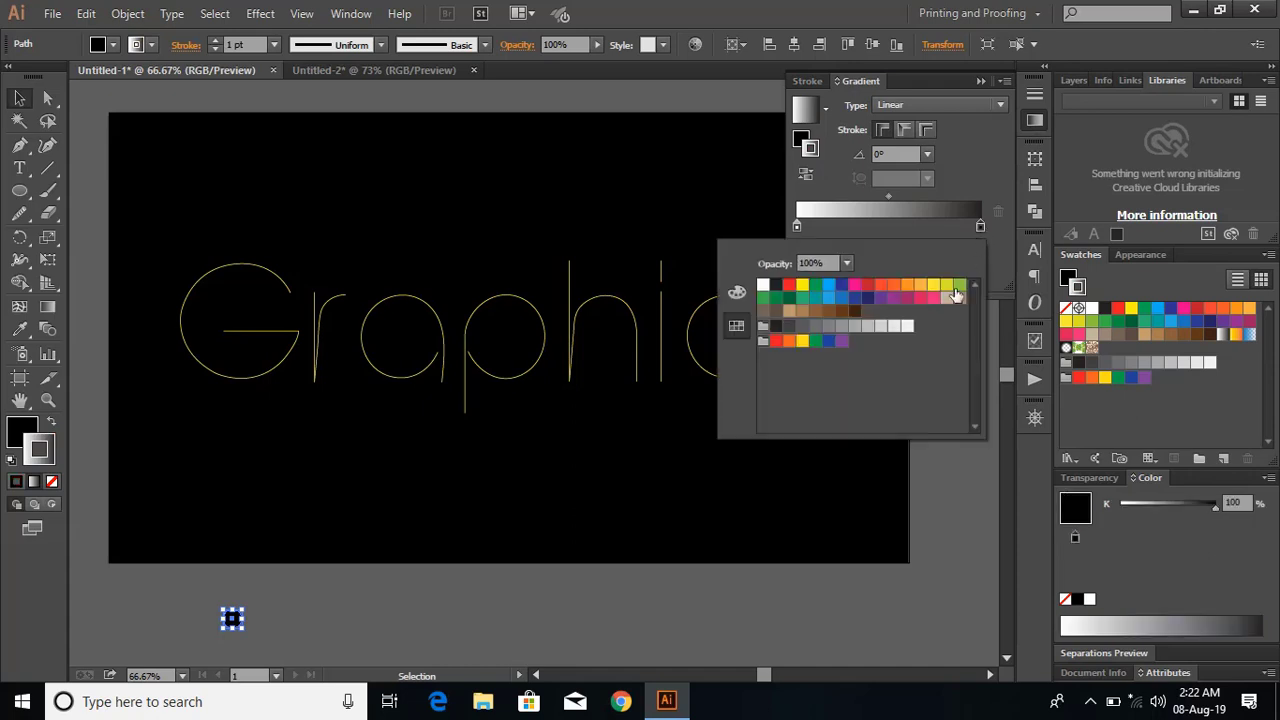
{"action": "left_click", "coordinate": [777, 302]}
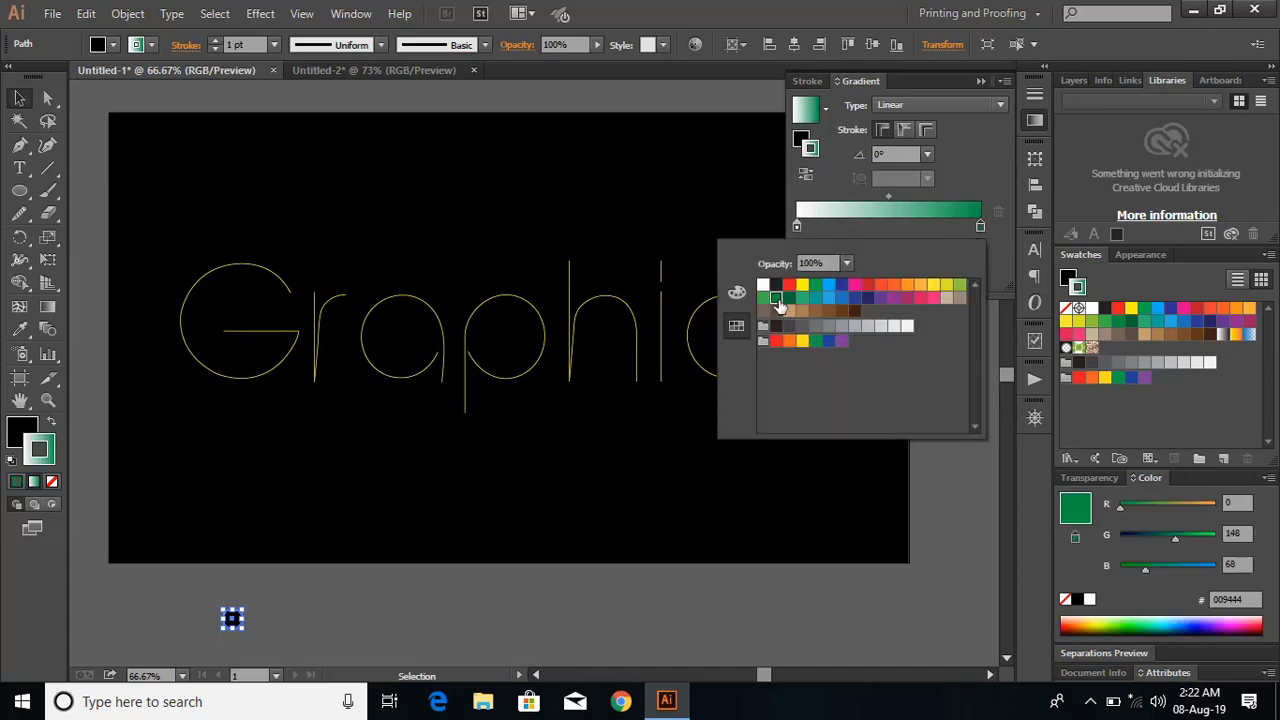
{"action": "double_click", "coordinate": [797, 225]}
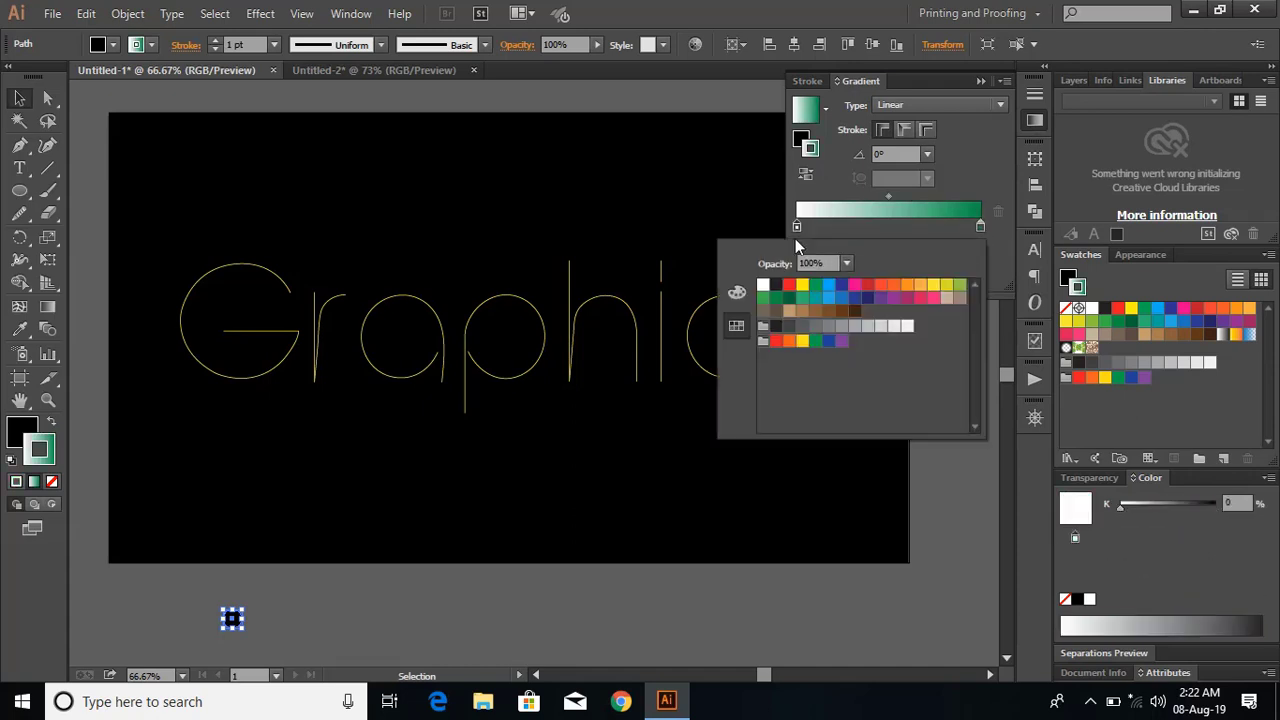
{"action": "left_click", "coordinate": [960, 285]}
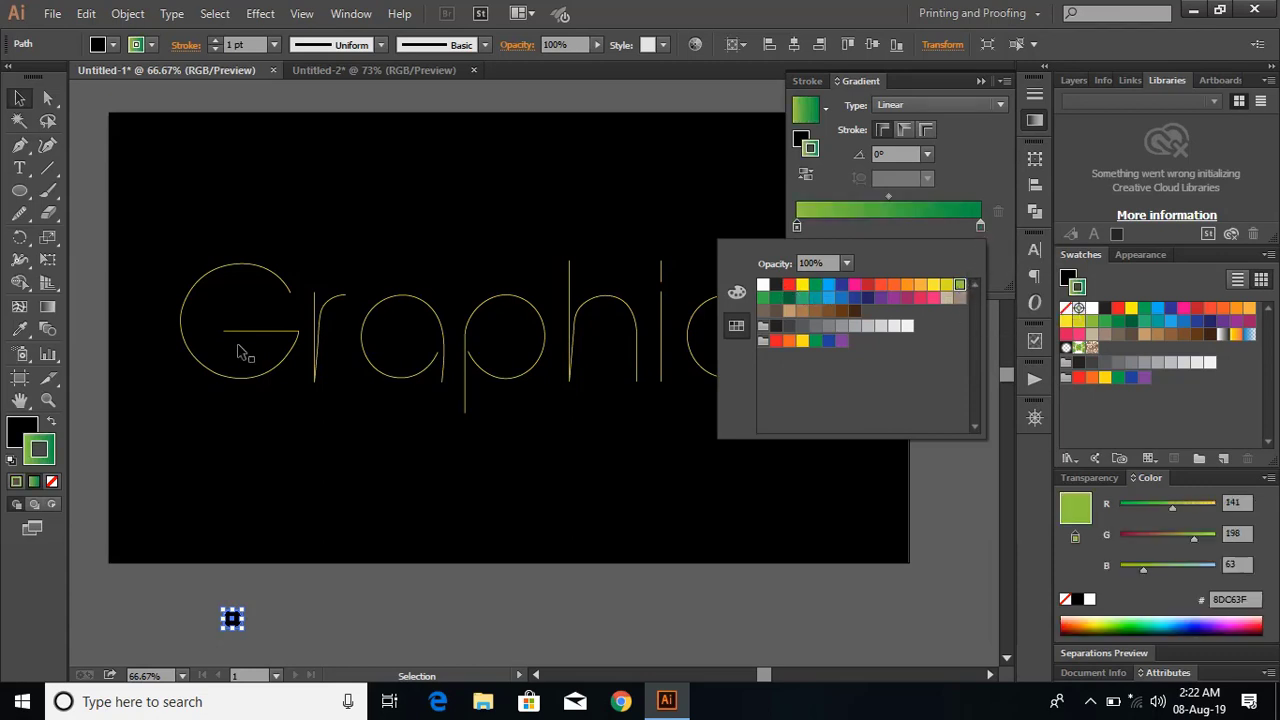
Fill the circle with the green gradient, remove its stroke and set the gradient's end colour to 00811D.
{"action": "left_click", "coordinate": [20, 442]}
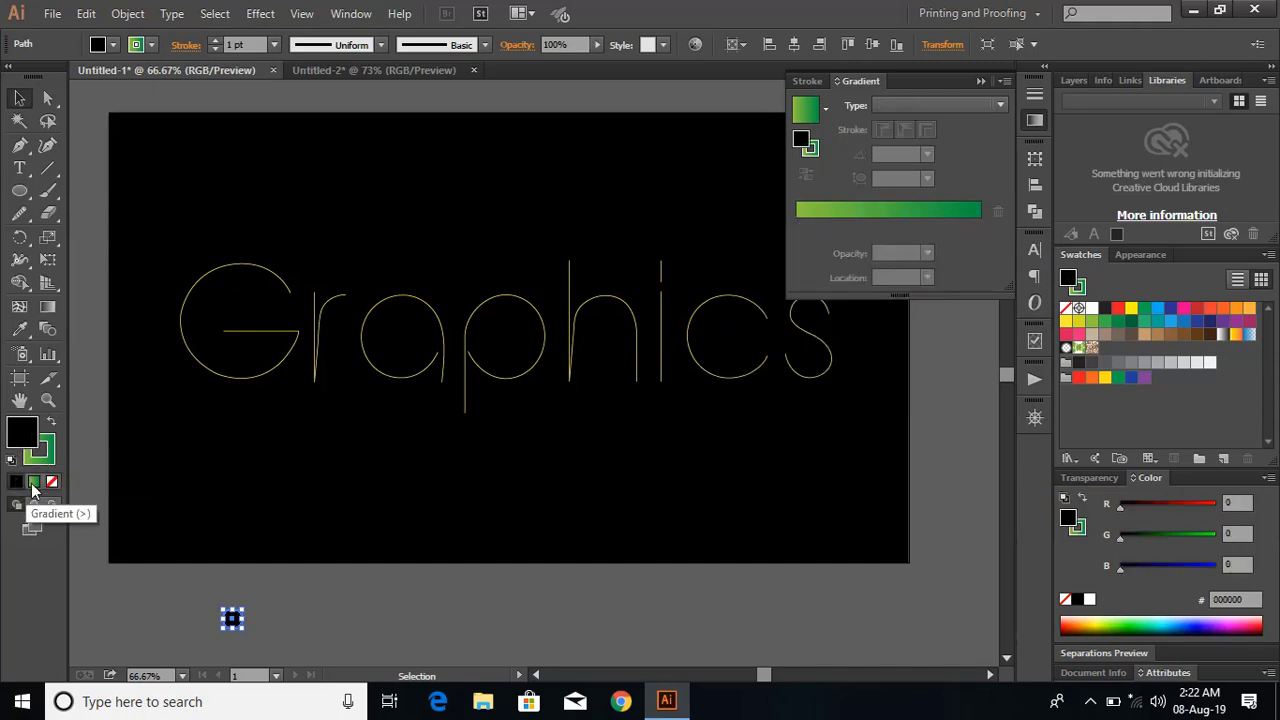
{"action": "left_click", "coordinate": [34, 481]}
{"action": "left_click", "coordinate": [45, 455]}
{"action": "left_click", "coordinate": [52, 481]}
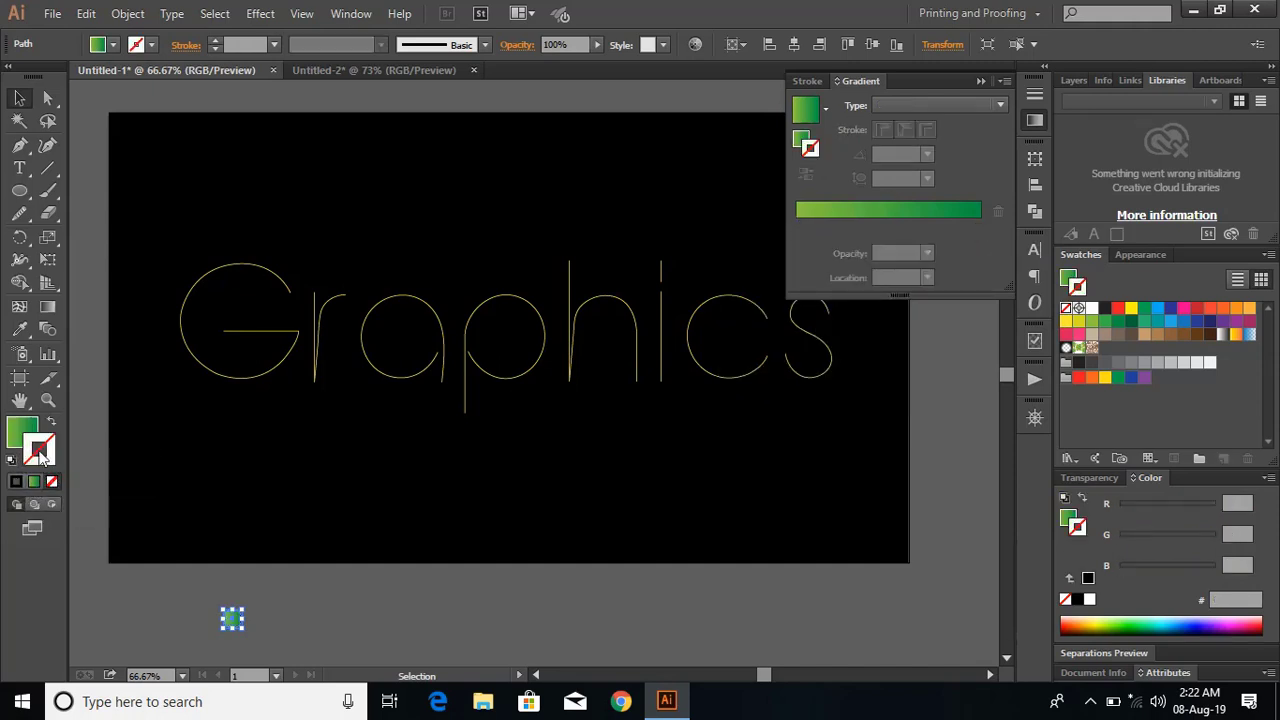
{"action": "left_click", "coordinate": [27, 430]}
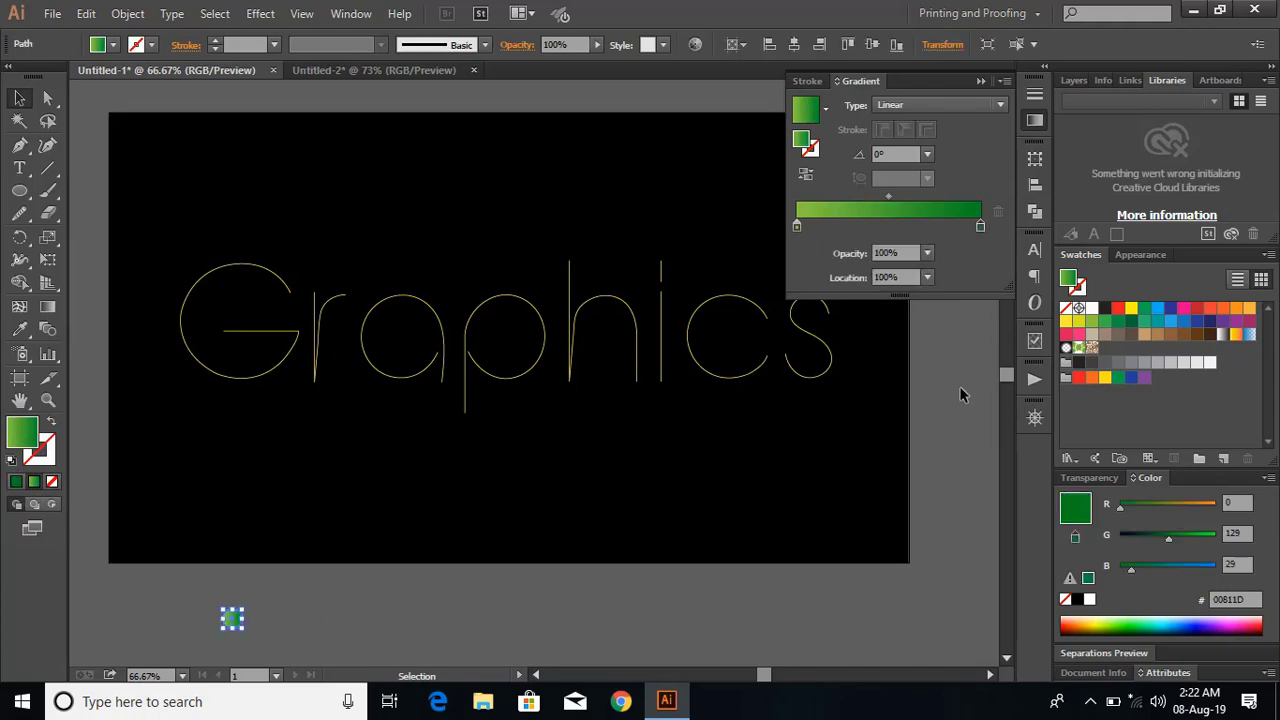
{"action": "left_click", "coordinate": [950, 351]}
{"action": "left_click", "coordinate": [981, 81]}
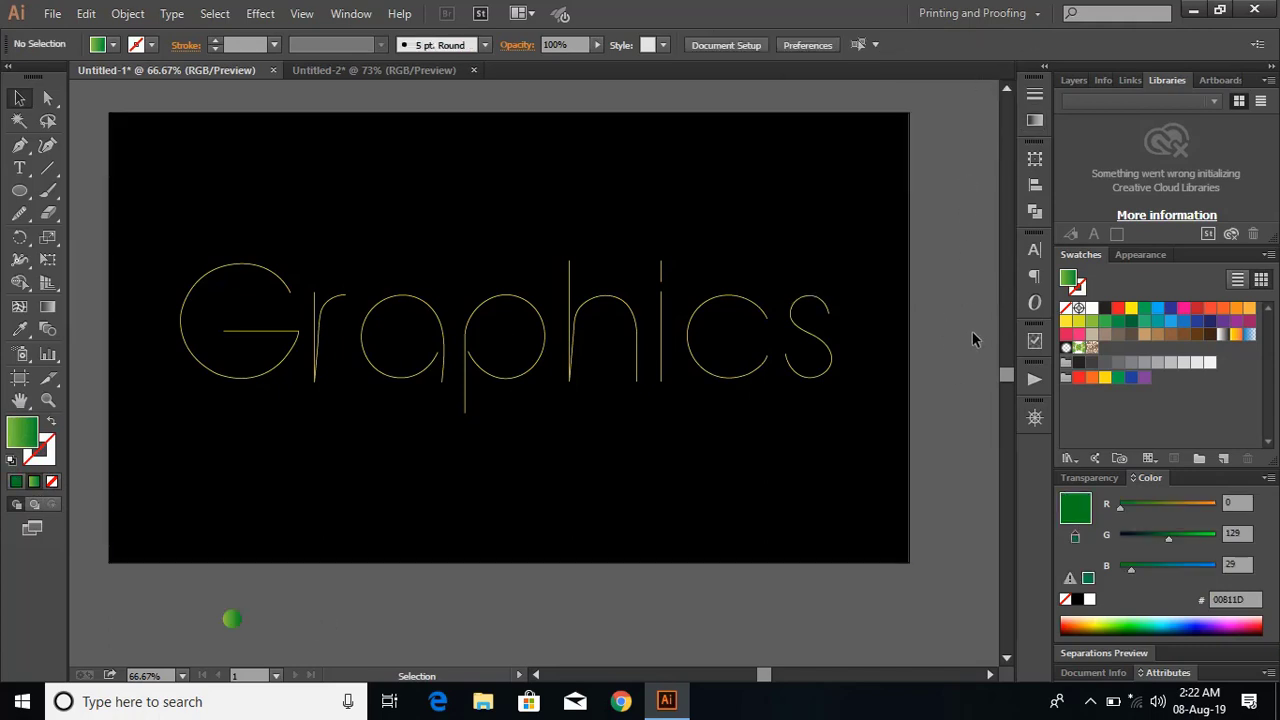
Reposition the gradient circle below the artboard and place a copy straight above it on the black background.
{"action": "left_click_drag", "start_coordinate": [232, 619], "coordinate": [286, 651]}
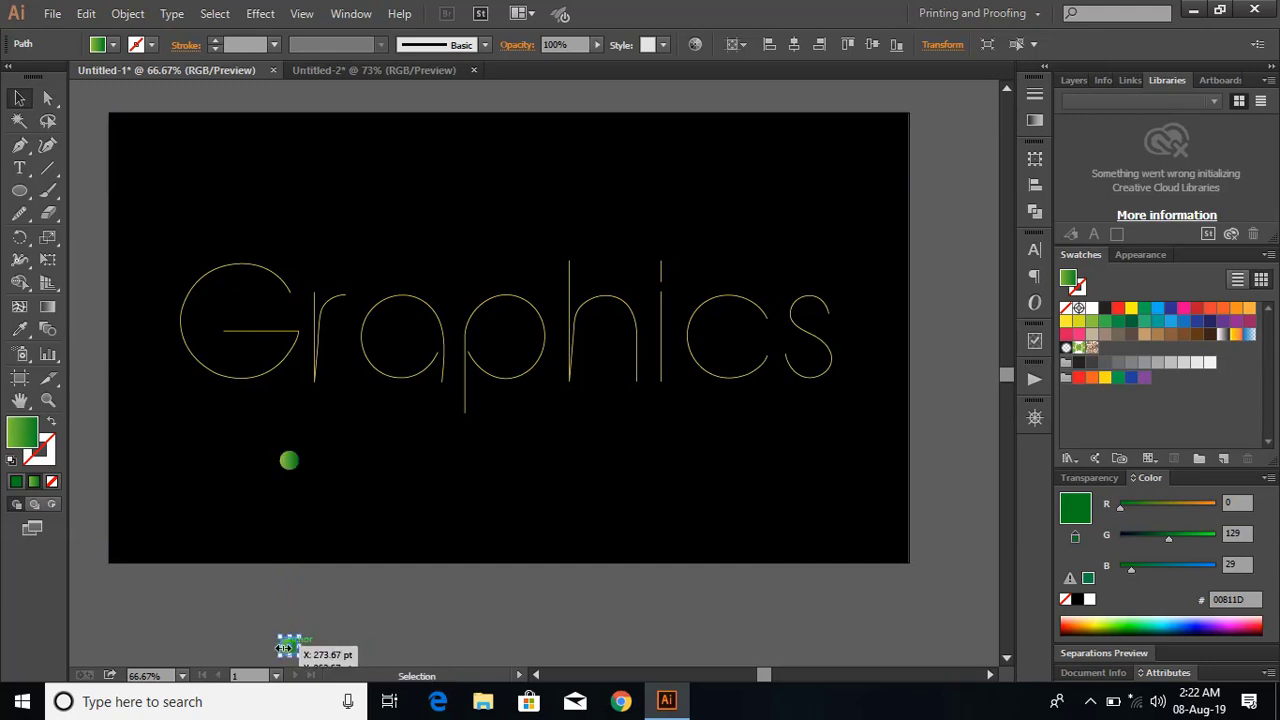
{"action": "left_click", "coordinate": [333, 583]}
{"action": "scroll", "coordinate": [333, 583], "scroll_direction": "down", "scroll_amount": 3}
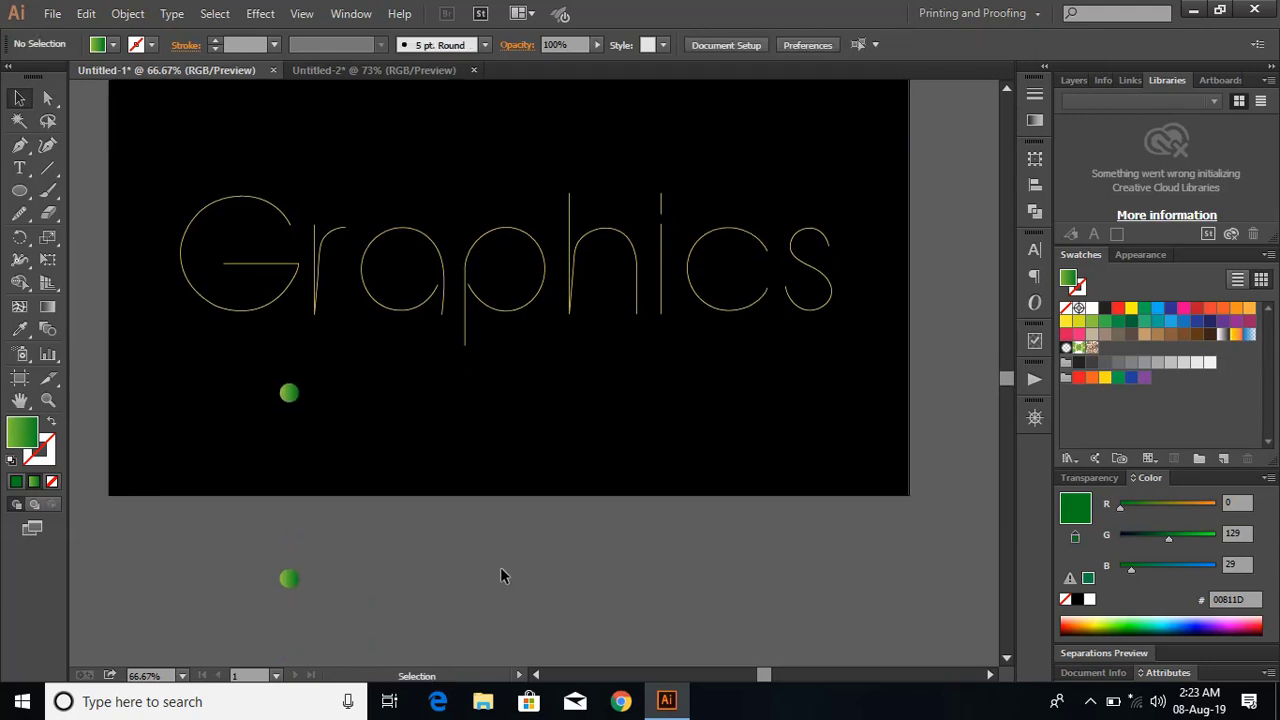
Select both gradient circles and set the blend options to Specified Steps with 800 steps.
{"action": "left_click", "coordinate": [289, 392]}
{"action": "left_click", "coordinate": [292, 582], "text": "shift"}
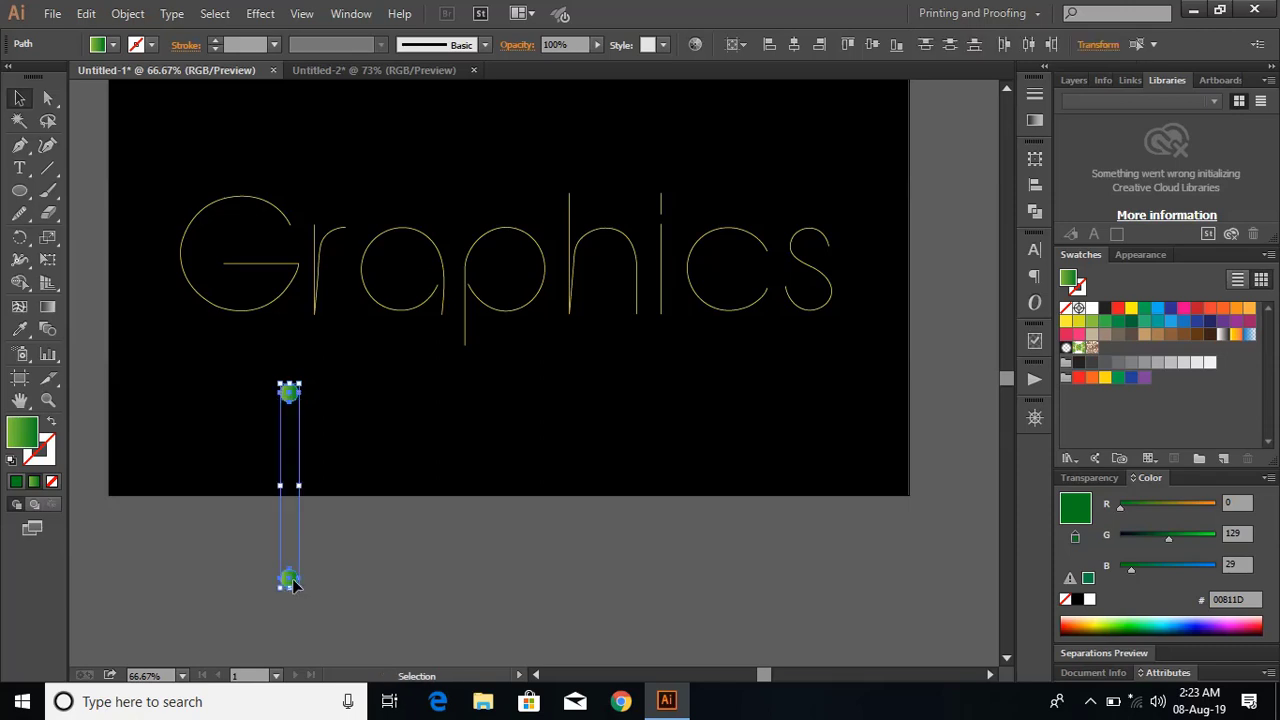
{"action": "left_click", "coordinate": [128, 14]}
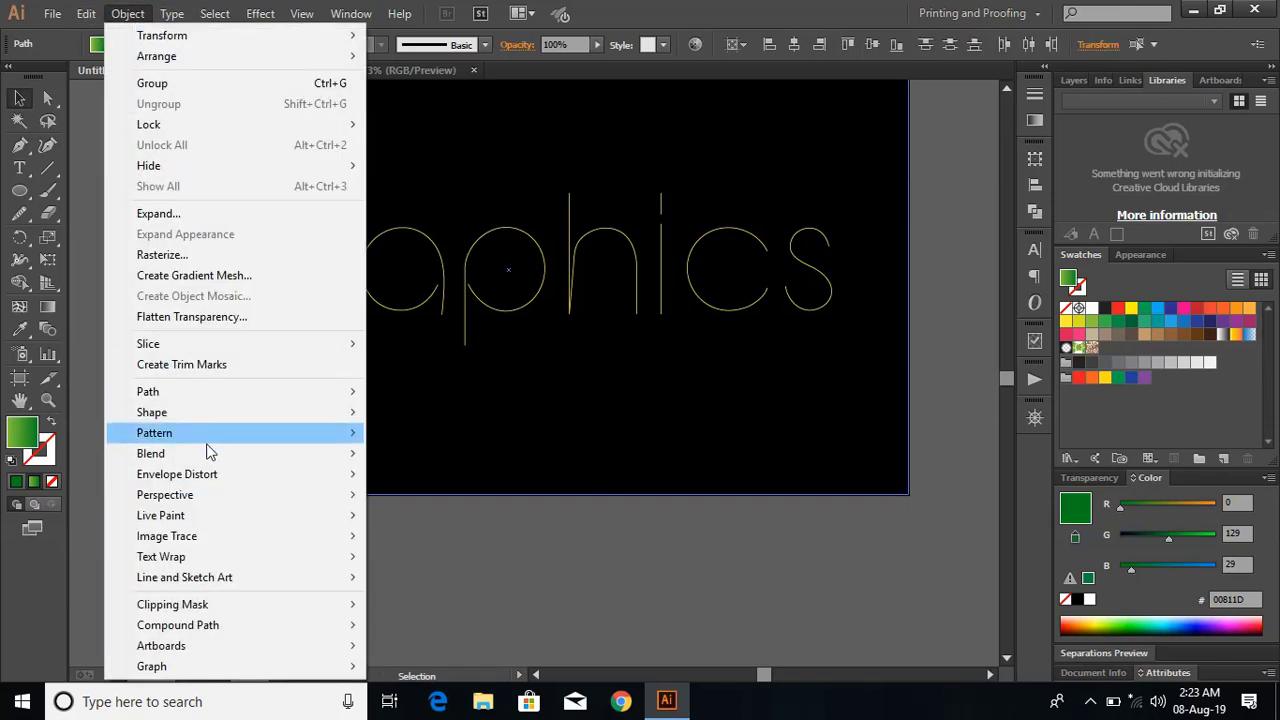
{"action": "mouse_move", "coordinate": [226, 455]}
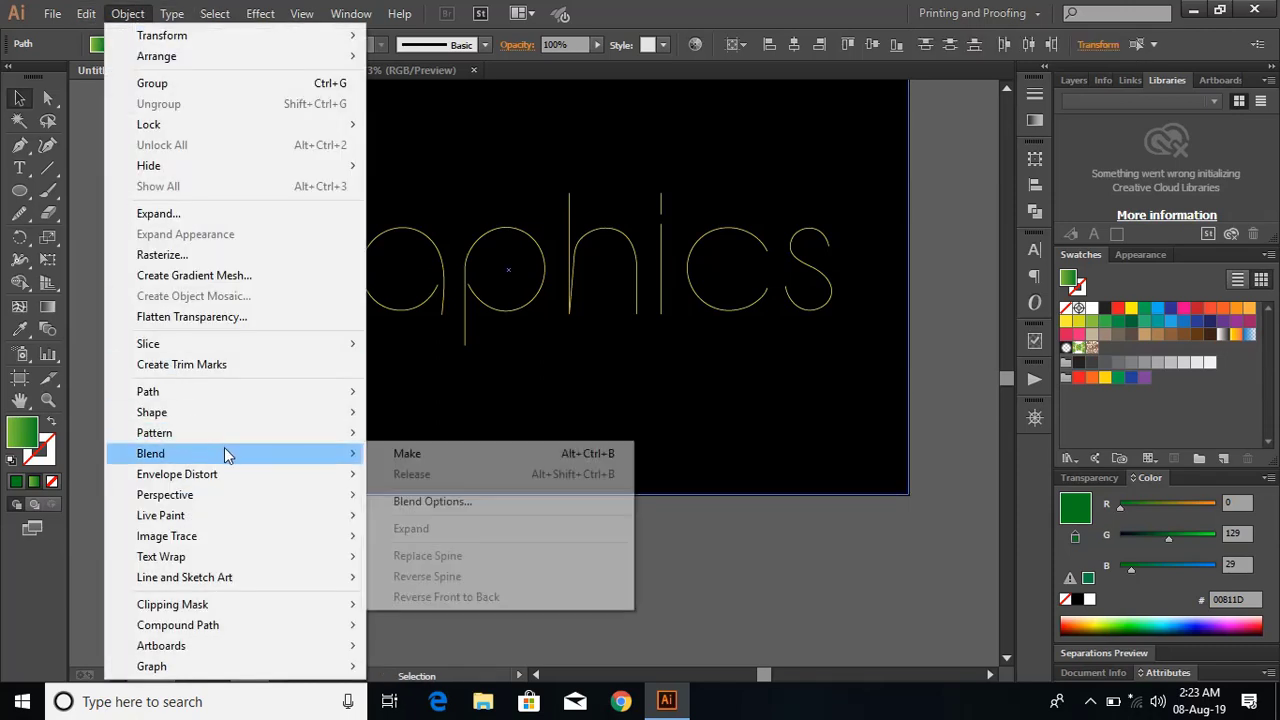
{"action": "left_click", "coordinate": [468, 503]}
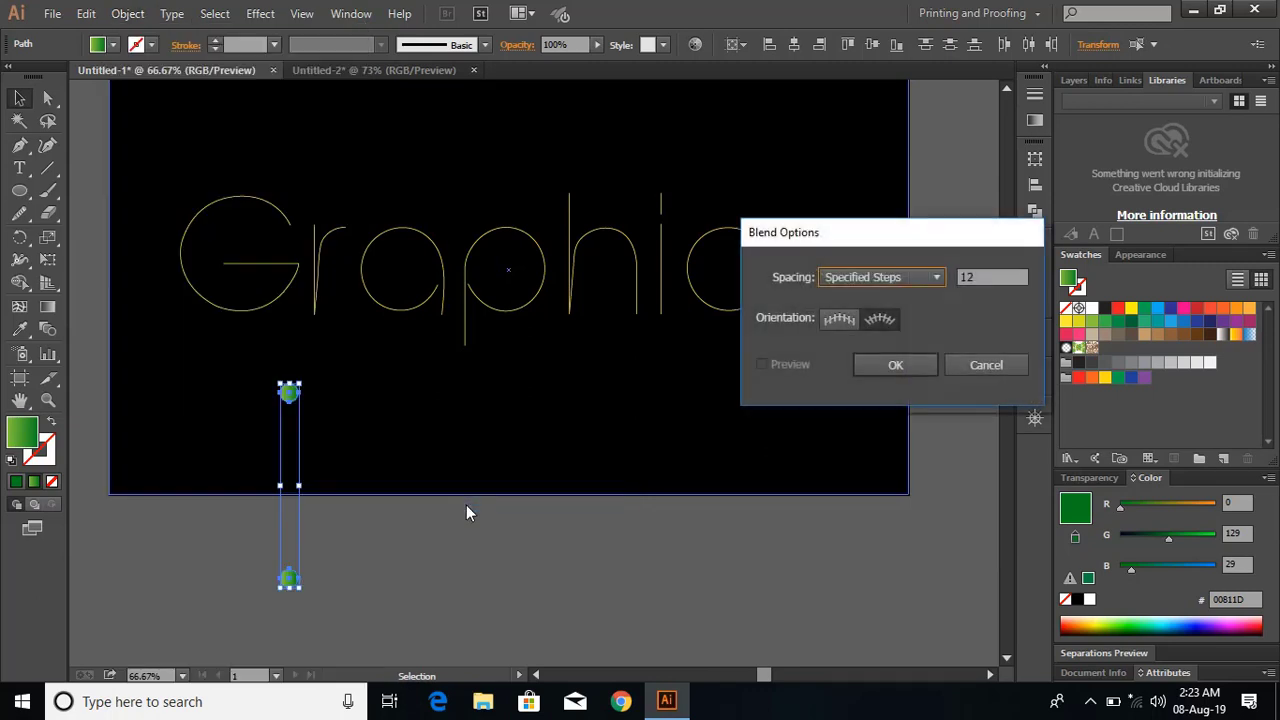
{"action": "left_click", "coordinate": [893, 280]}
{"action": "left_click", "coordinate": [877, 318]}
{"action": "left_click_drag", "start_coordinate": [998, 277], "coordinate": [937, 281]}
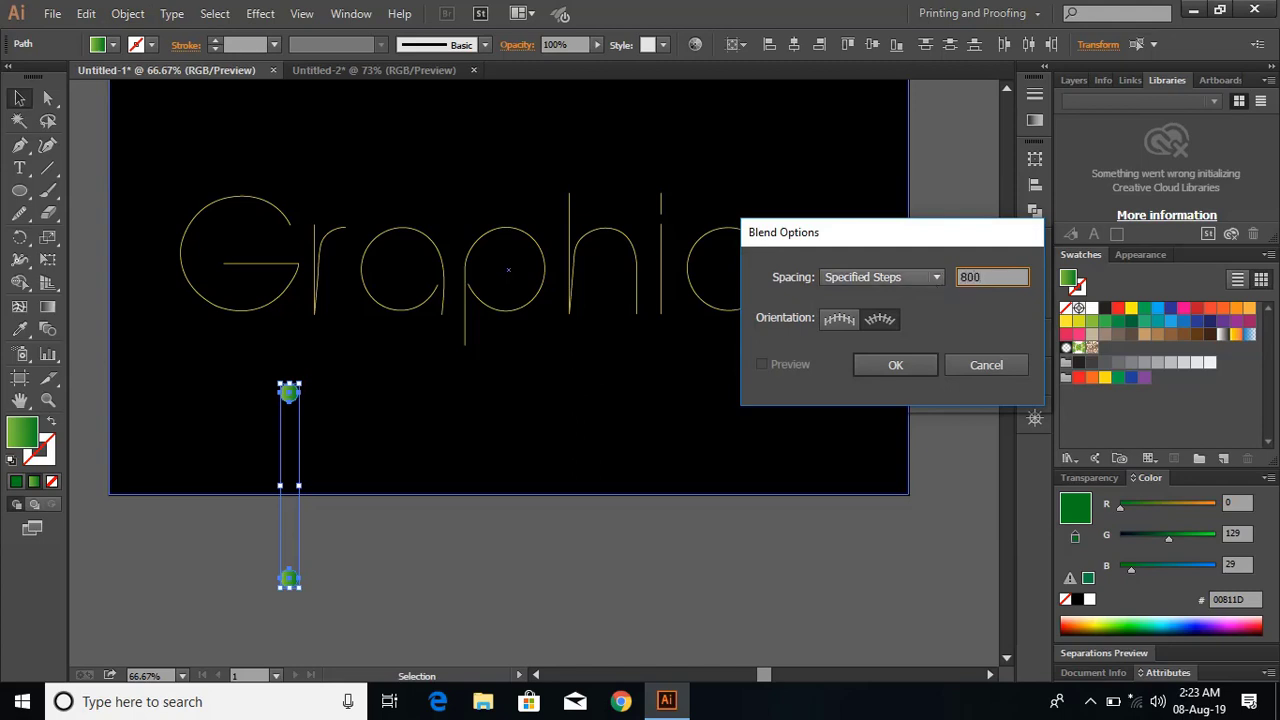
{"action": "left_click", "coordinate": [895, 365]}
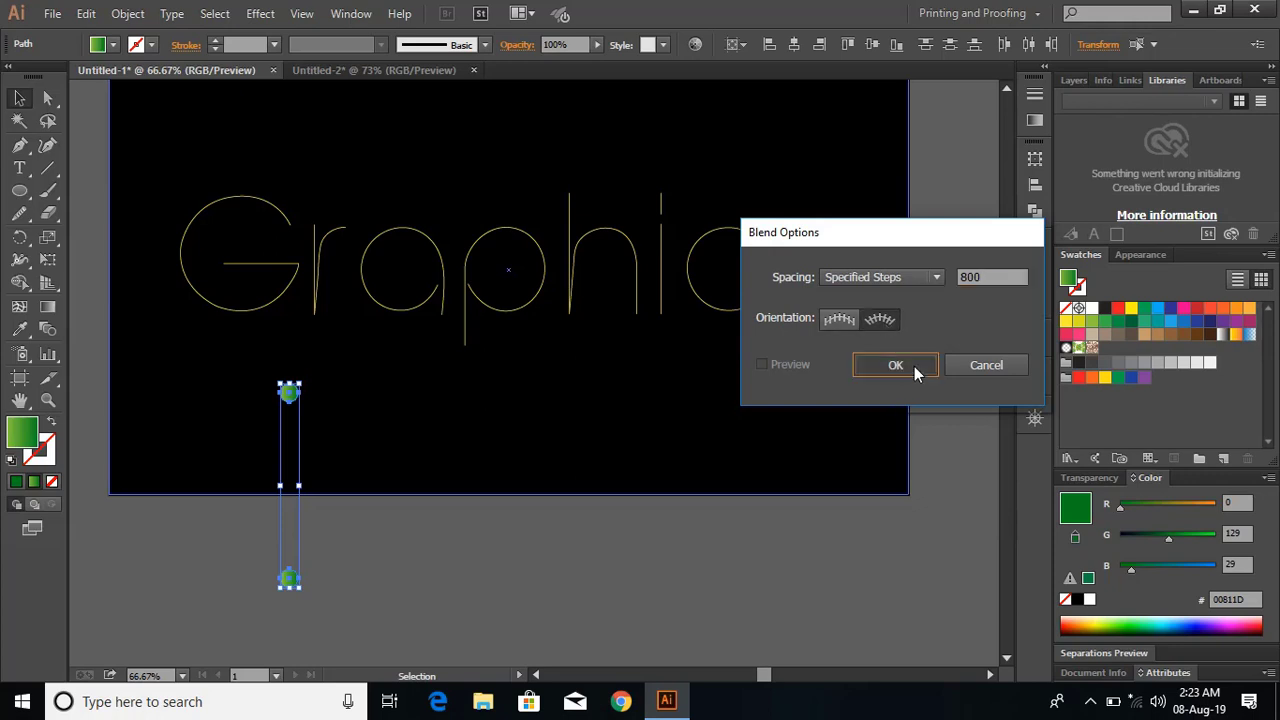
Blend the two circles into one vertical green bar and deselect it.
{"action": "left_click", "coordinate": [129, 14]}
{"action": "mouse_move", "coordinate": [288, 457]}
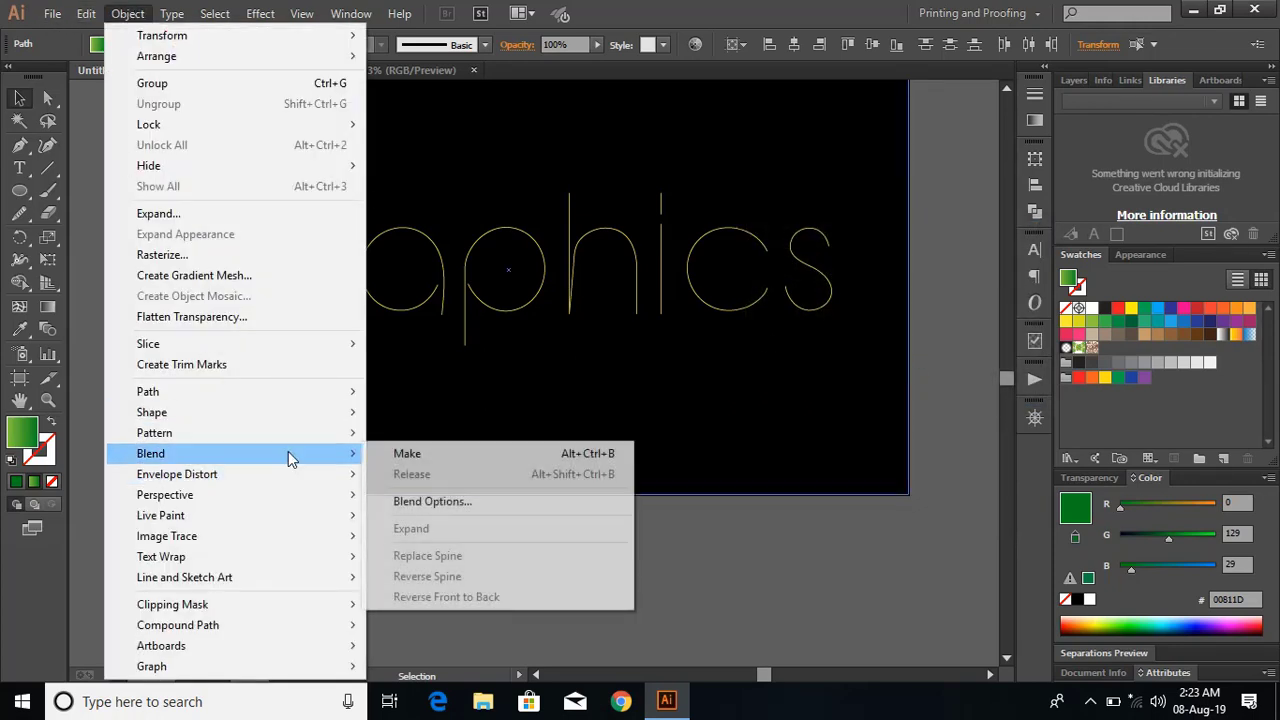
{"action": "left_click", "coordinate": [491, 457]}
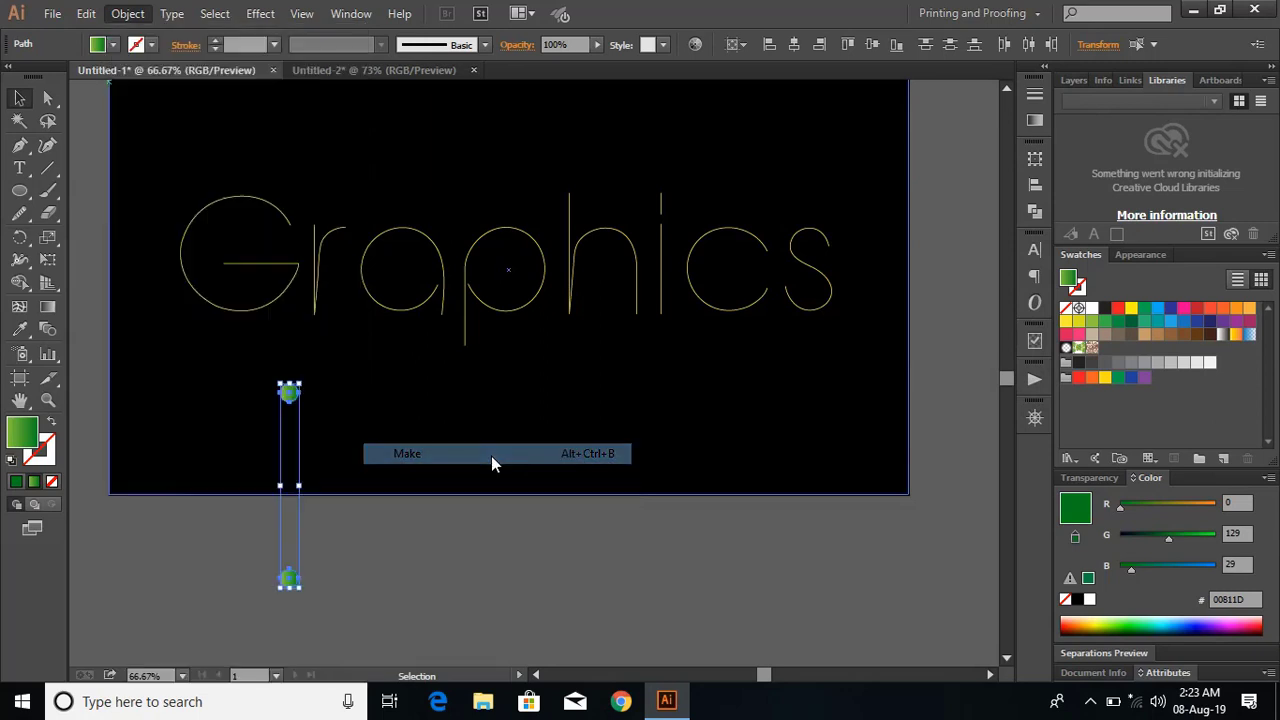
{"action": "left_click", "coordinate": [366, 563]}
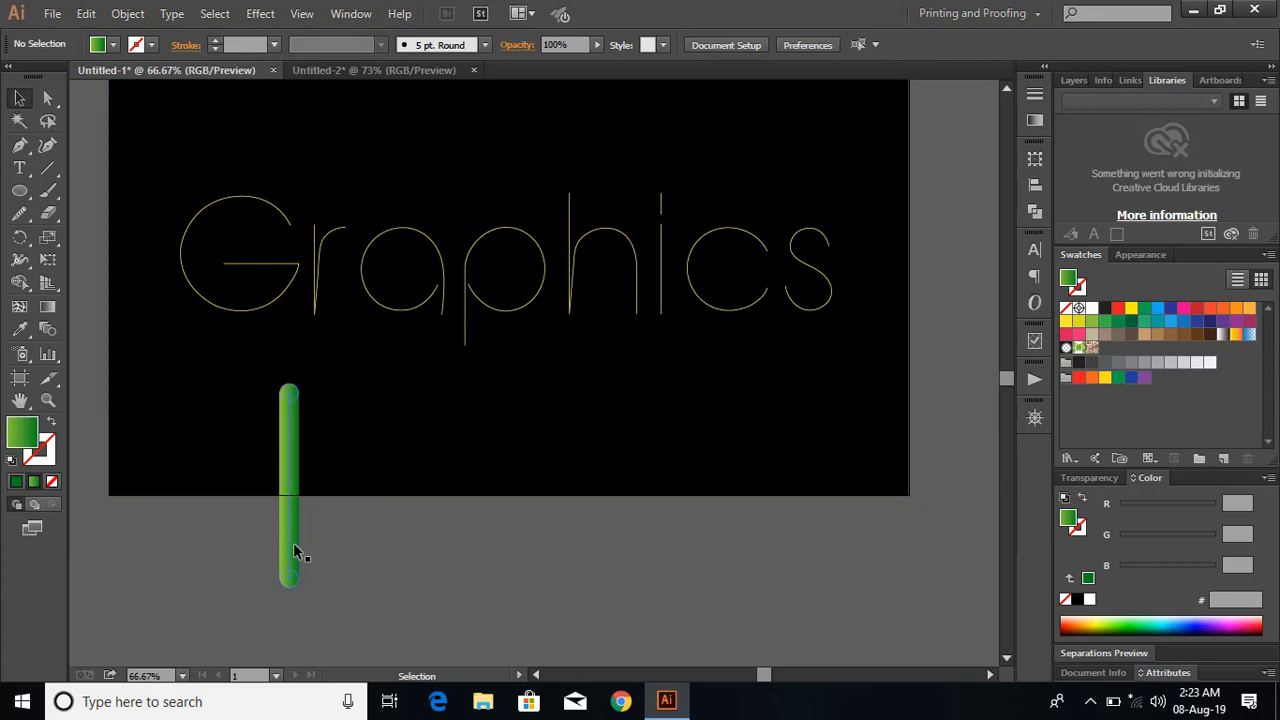
Copy the green bar about 55 pt horizontally to the right and repeat the duplication to make a row of nine bars.
{"action": "left_click_drag", "start_coordinate": [293, 543], "coordinate": [329, 543]}
{"action": "key", "text": "shift"}
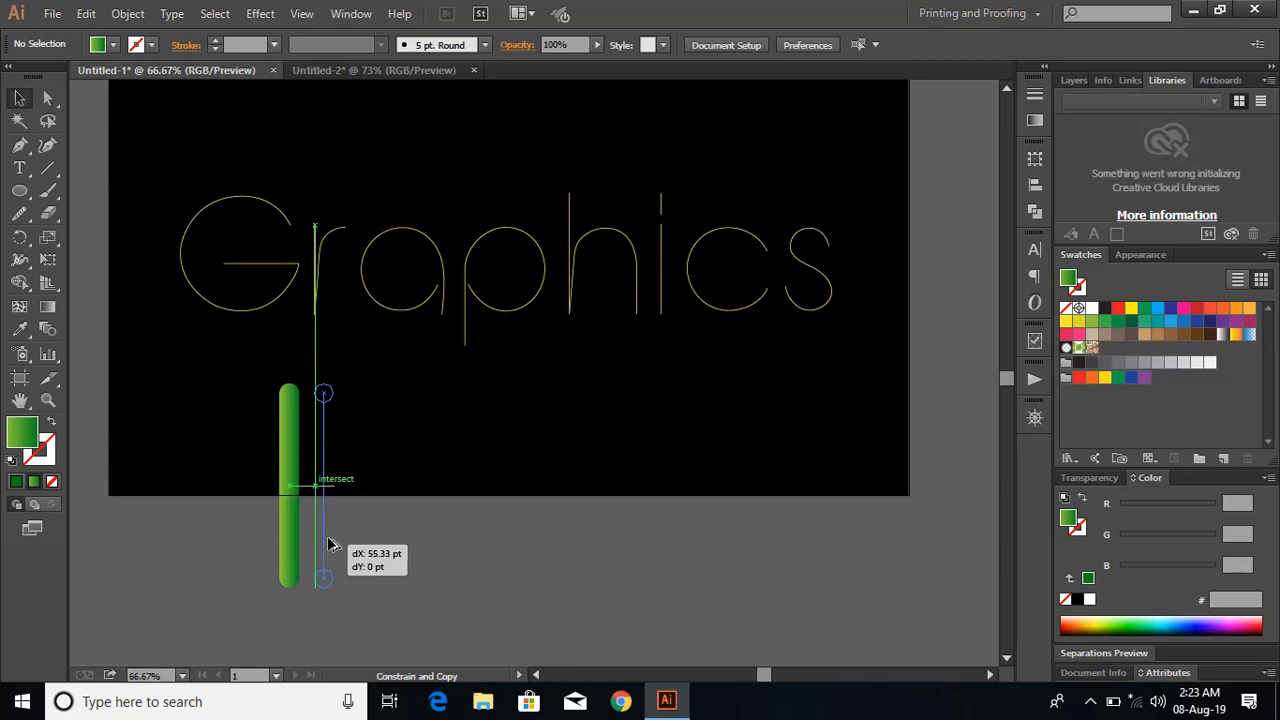
{"action": "left_click_drag", "start_coordinate": [330, 543], "coordinate": [329, 543]}
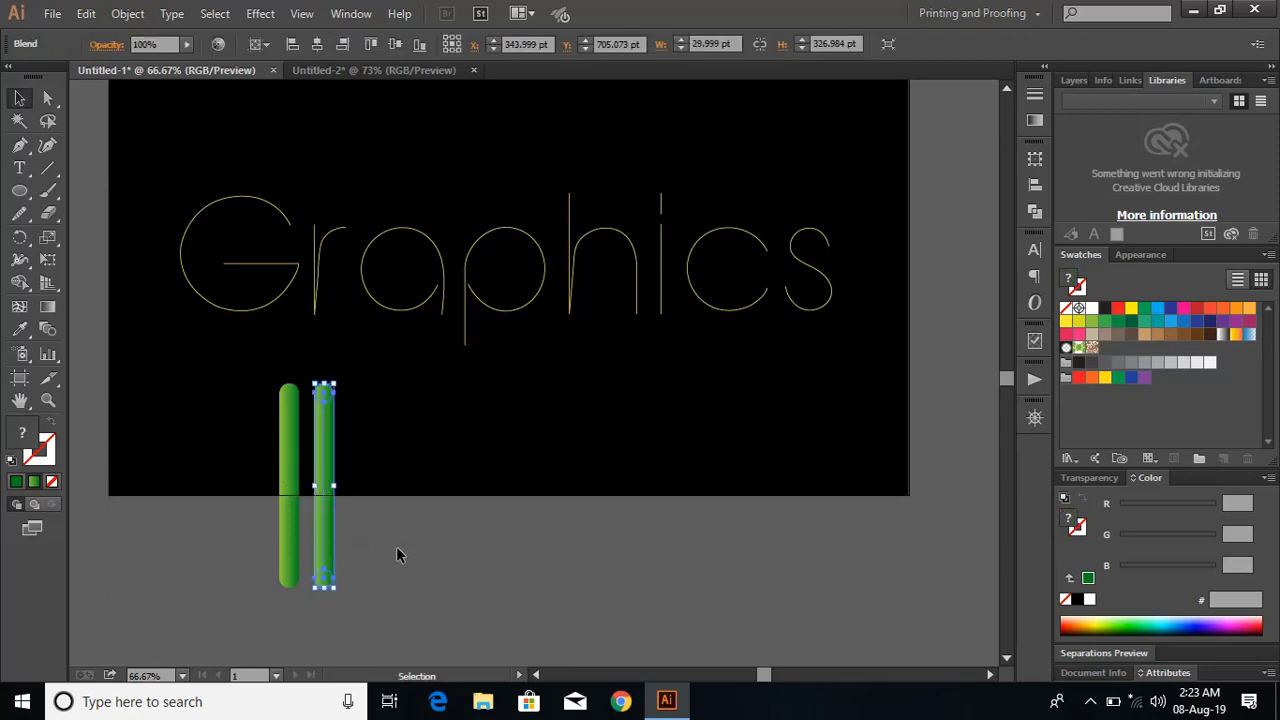
{"action": "key", "text": "ctrl"}
{"action": "key", "text": "ctrl+d"}
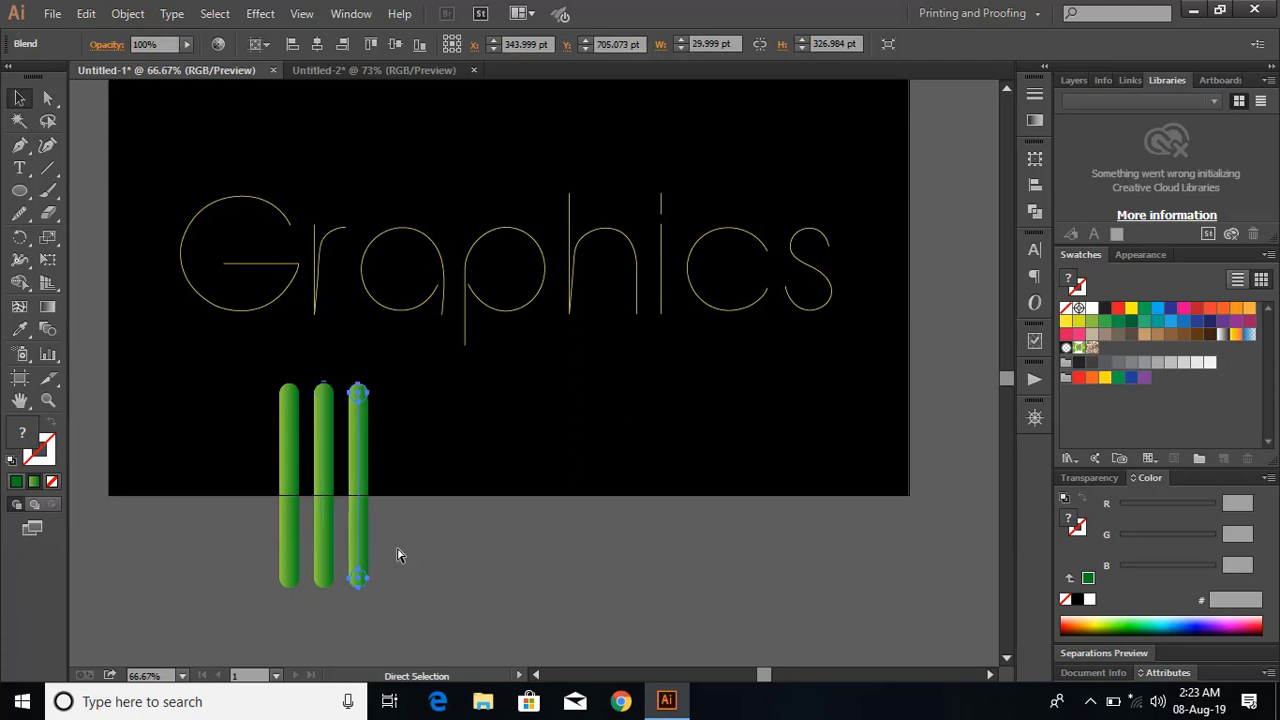
{"action": "key", "text": "ctrl+d"}
{"action": "key", "text": "ctrl+d"}
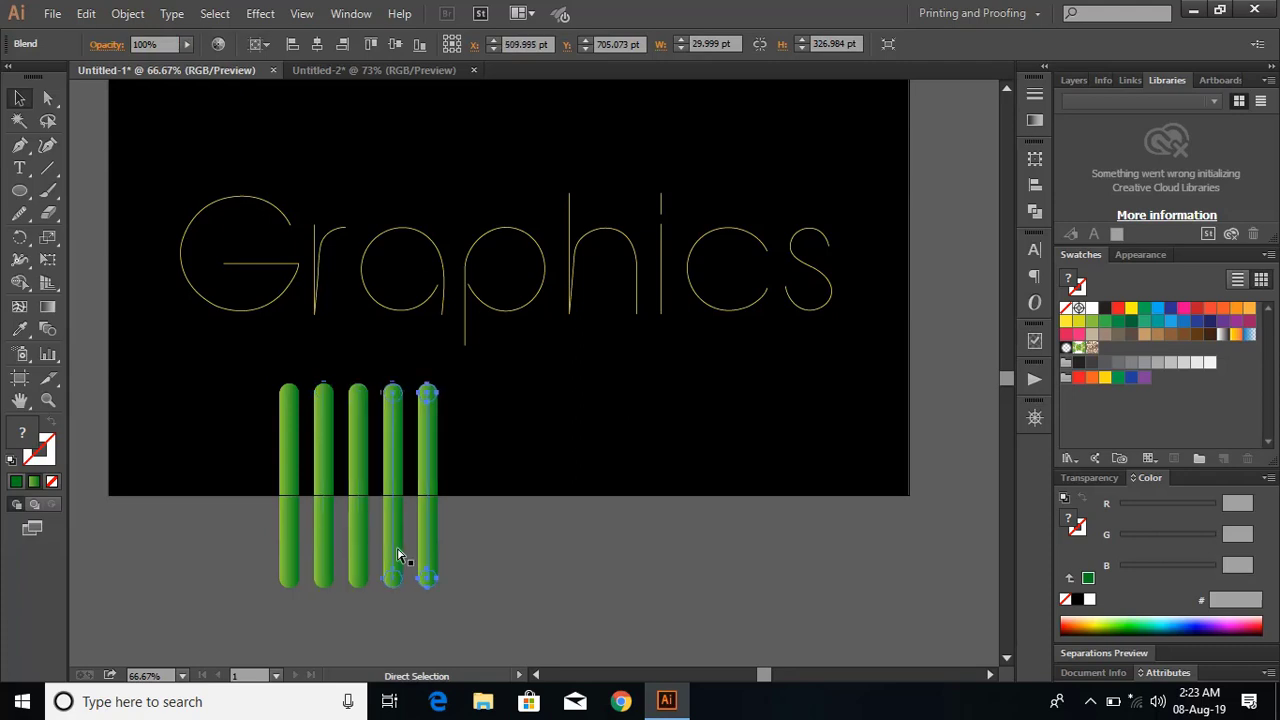
{"action": "key", "text": "ctrl+d"}
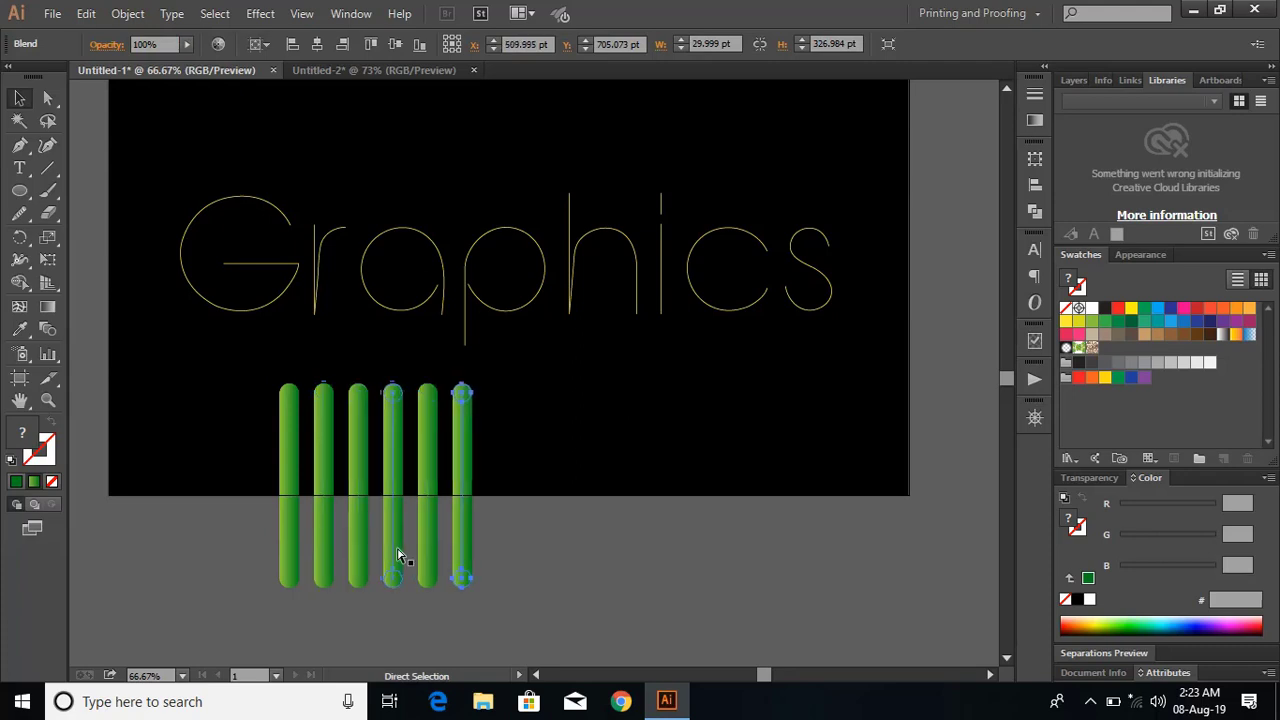
{"action": "key", "text": "ctrl+d"}
{"action": "key", "text": "ctrl+d"}
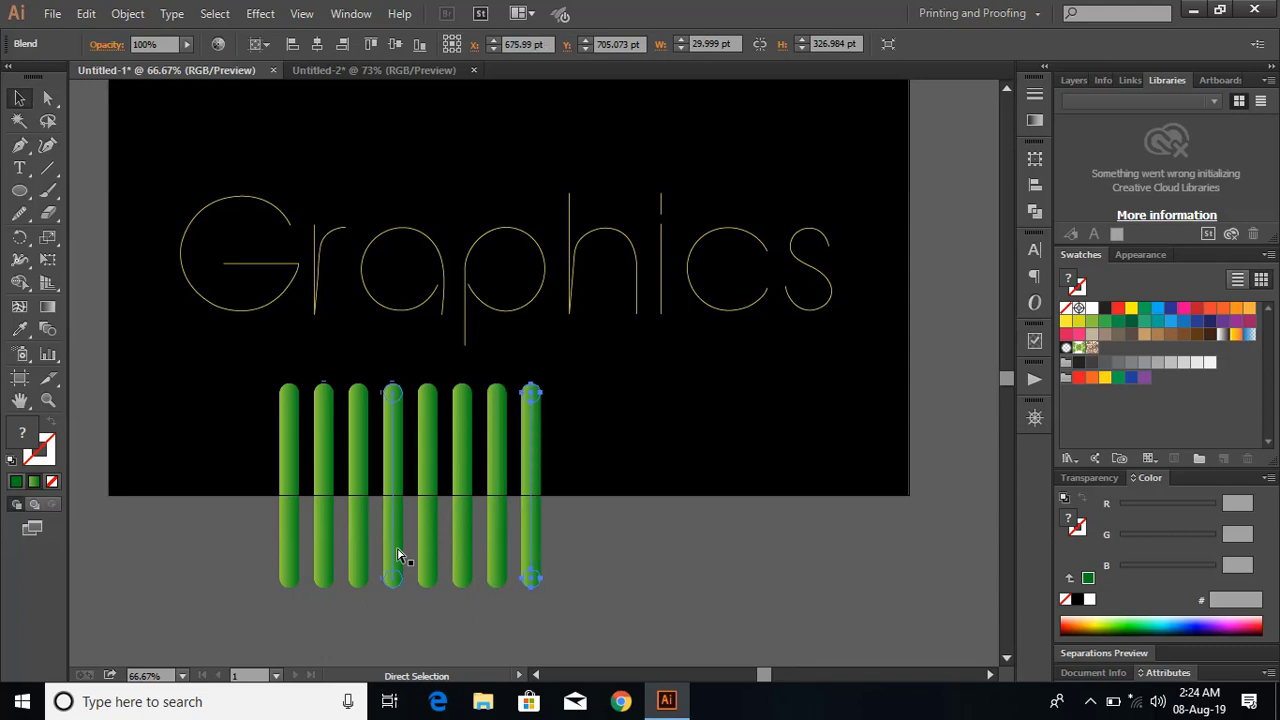
{"action": "key", "text": "ctrl+d"}
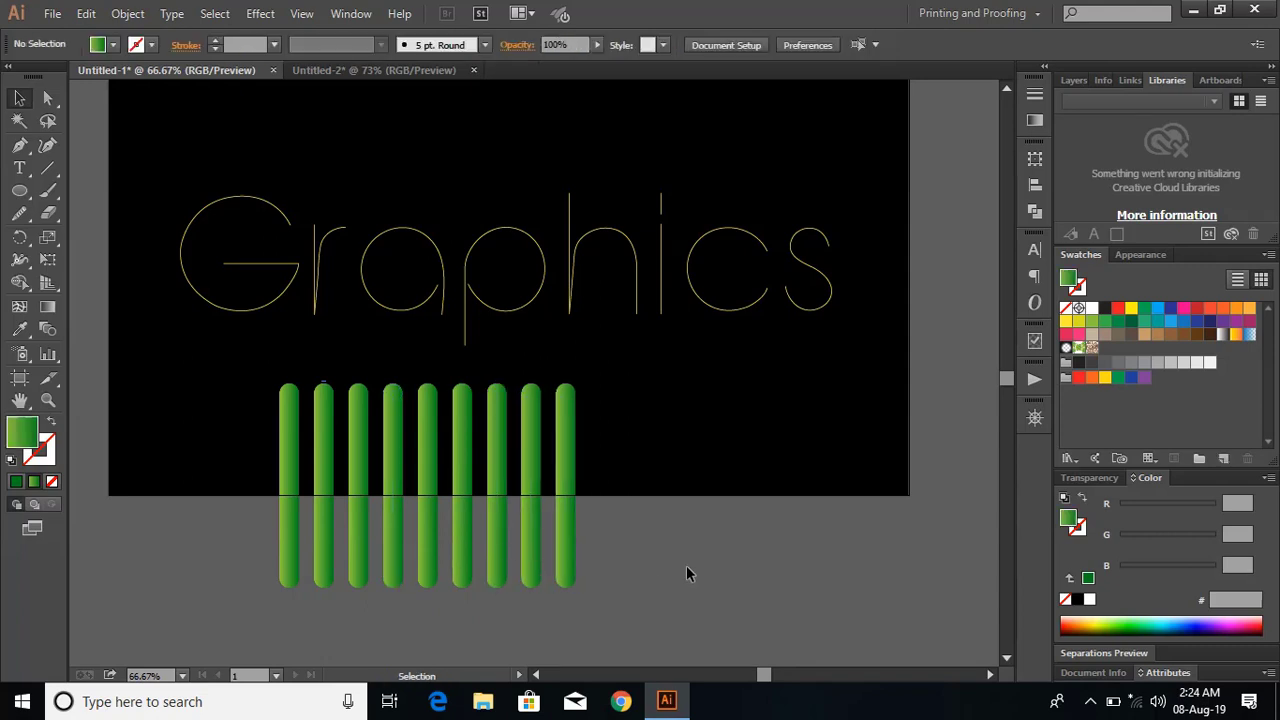
Replace the spine of the leftmost green bar with the traced G path and deselect the letter.
{"action": "left_click", "coordinate": [289, 547]}
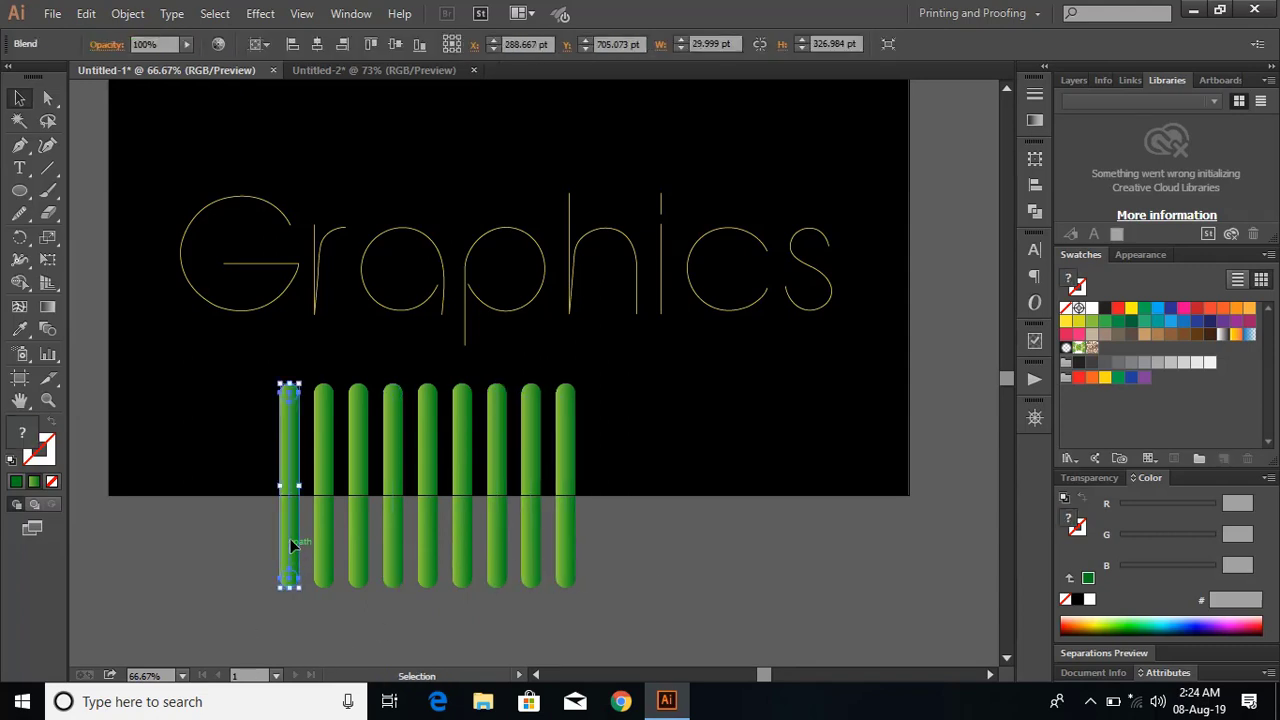
{"action": "left_click", "coordinate": [256, 313], "text": "shift"}
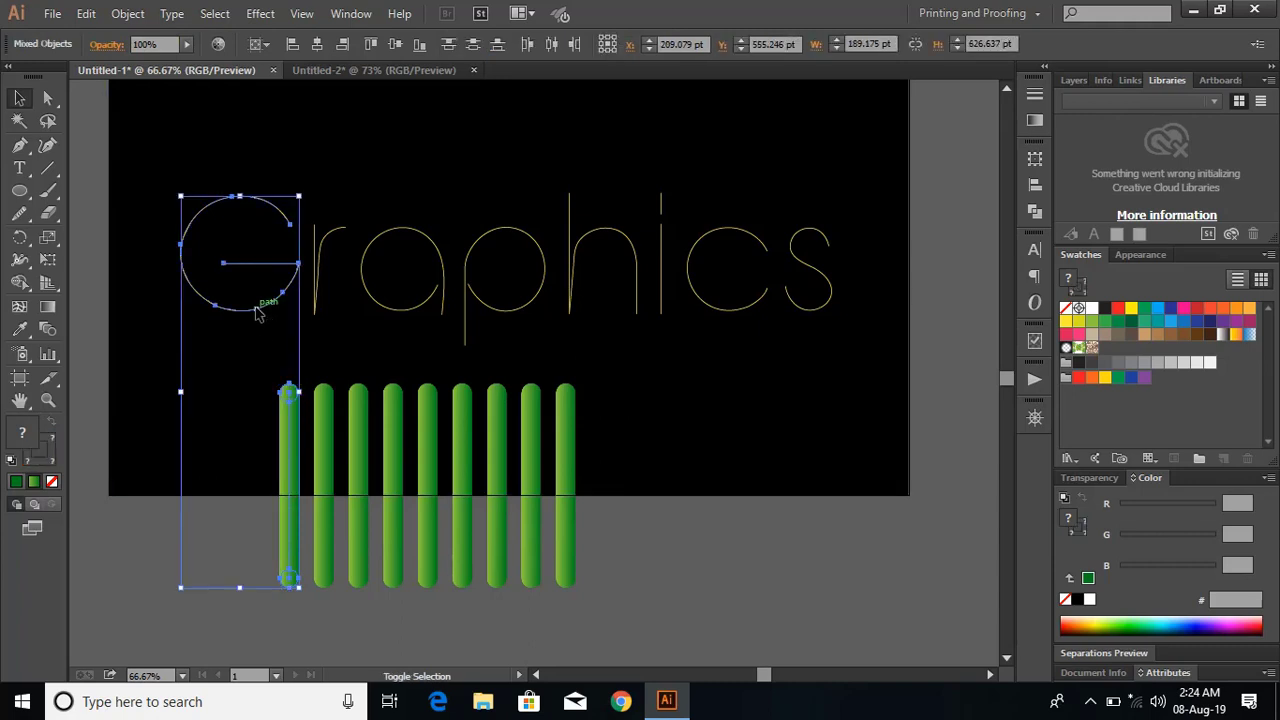
{"action": "left_click", "coordinate": [132, 17]}
{"action": "mouse_move", "coordinate": [270, 458]}
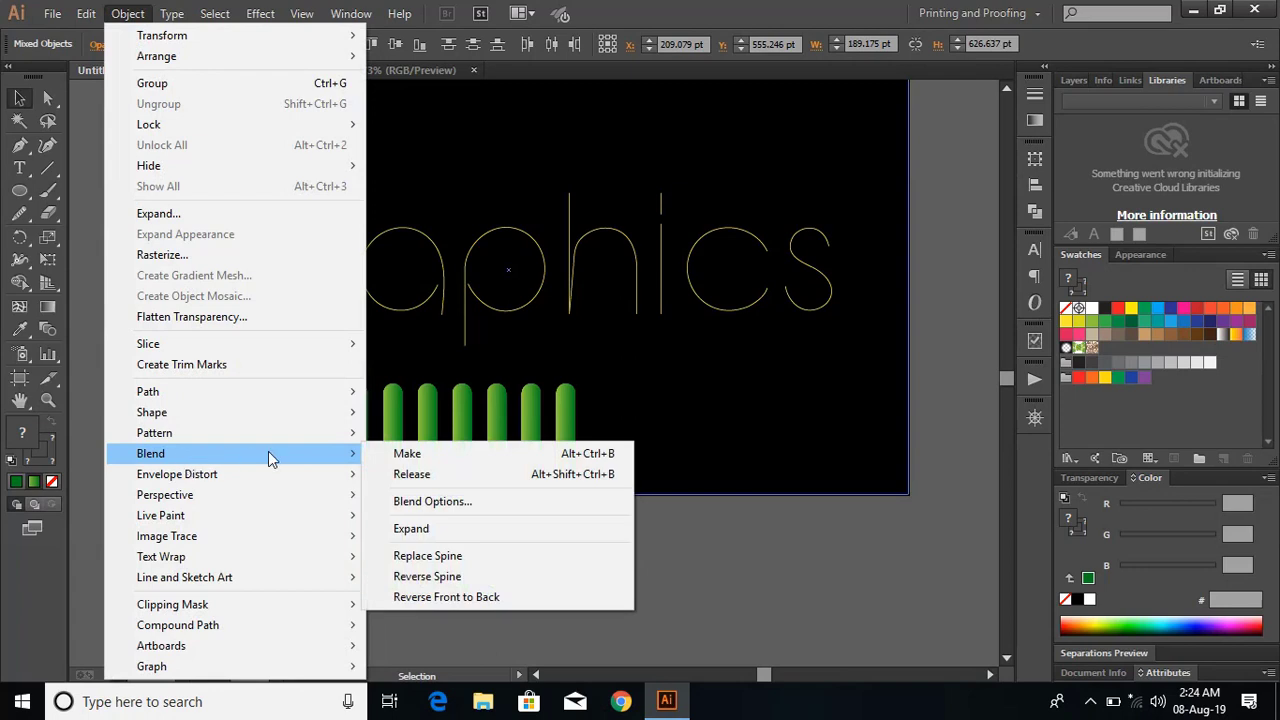
{"action": "left_click", "coordinate": [491, 555]}
{"action": "left_click", "coordinate": [622, 575]}
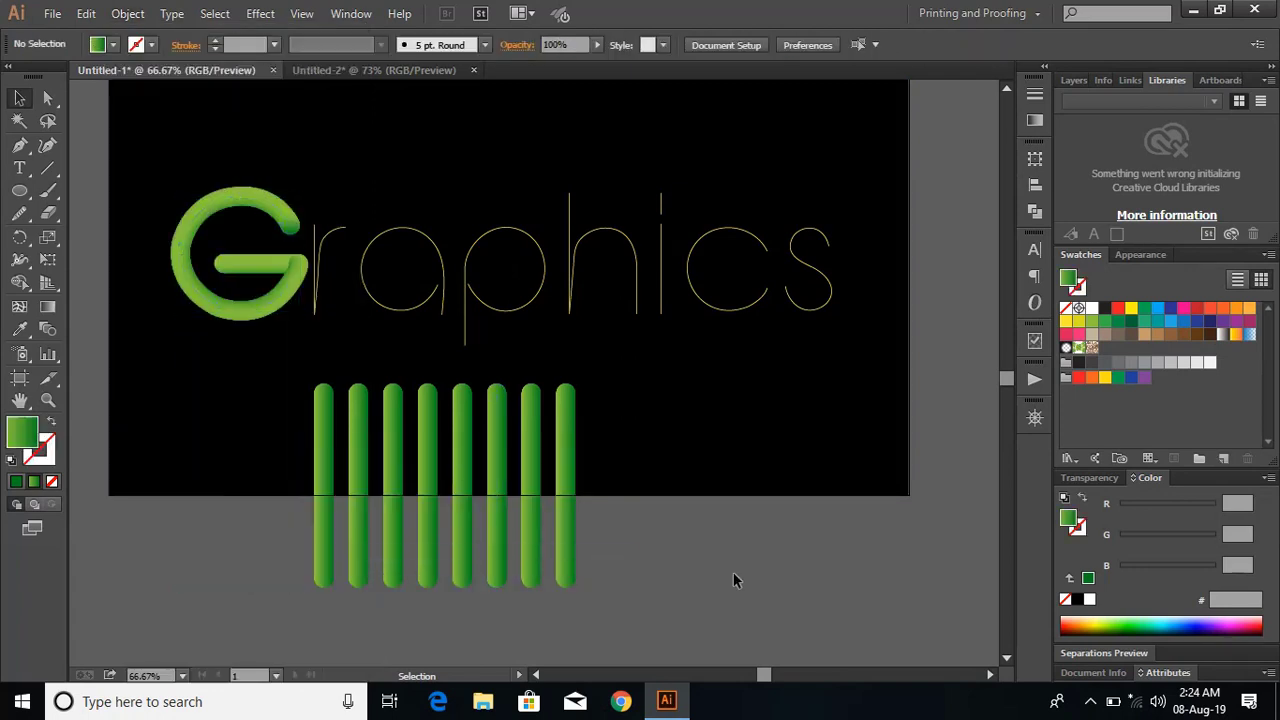
Replace the spine of the leftmost remaining green bar with the traced r path and deselect the letter.
{"action": "left_click", "coordinate": [333, 238]}
{"action": "left_click", "coordinate": [324, 416], "text": "shift"}
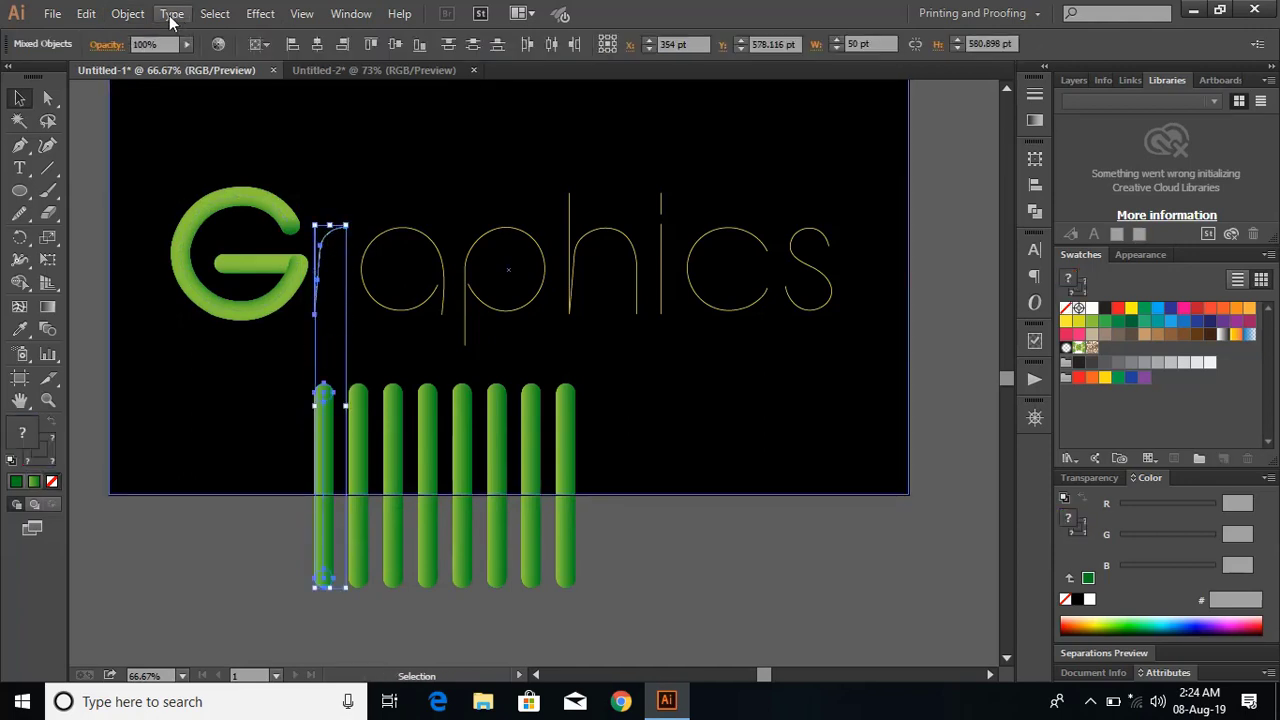
{"action": "left_click", "coordinate": [128, 13]}
{"action": "mouse_move", "coordinate": [303, 462]}
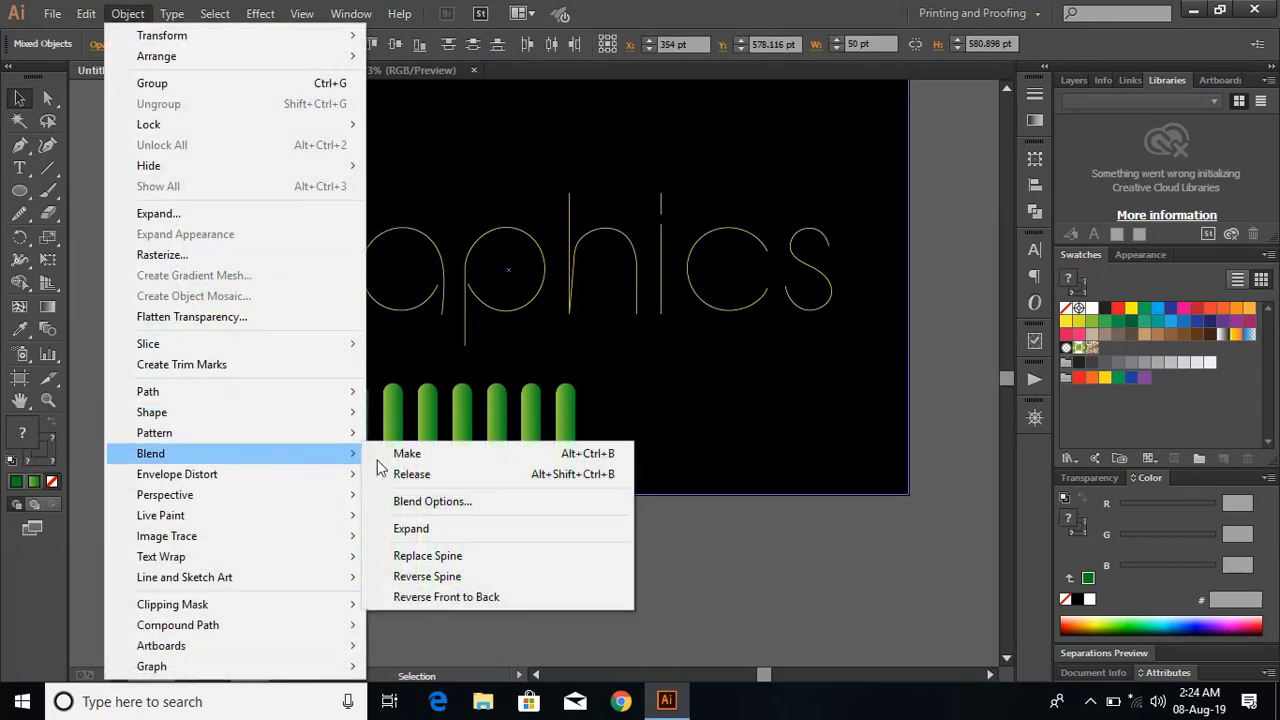
{"action": "left_click", "coordinate": [442, 555]}
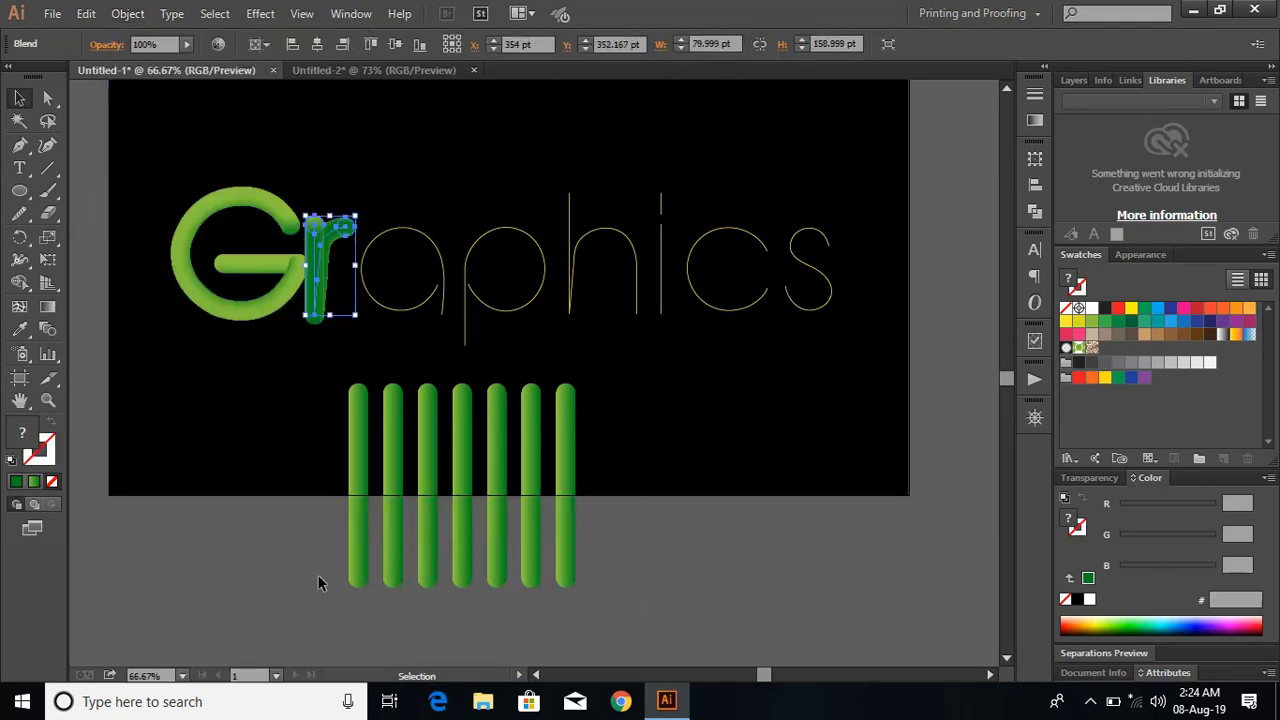
{"action": "left_click", "coordinate": [240, 477]}
Apply the next green bar's blend to the traced a path by replacing its spine.
{"action": "left_click", "coordinate": [404, 309]}
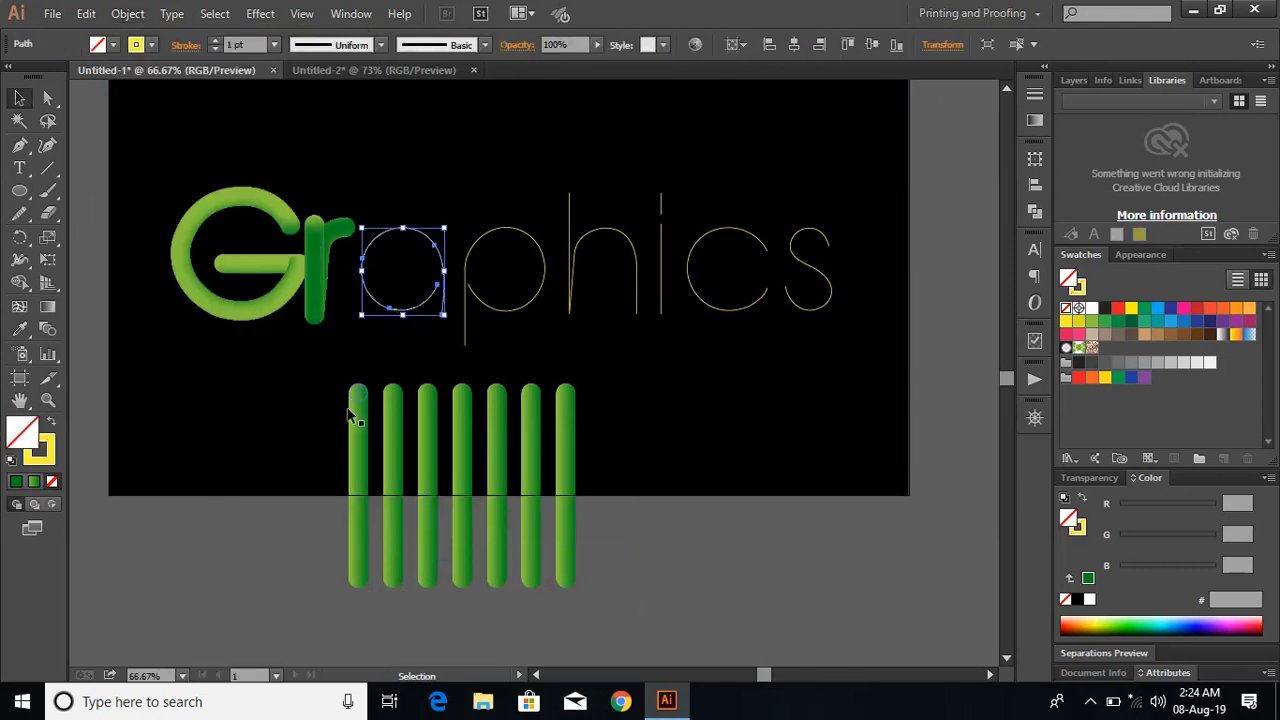
{"action": "left_click", "coordinate": [363, 432], "text": "shift"}
{"action": "left_click", "coordinate": [128, 13]}
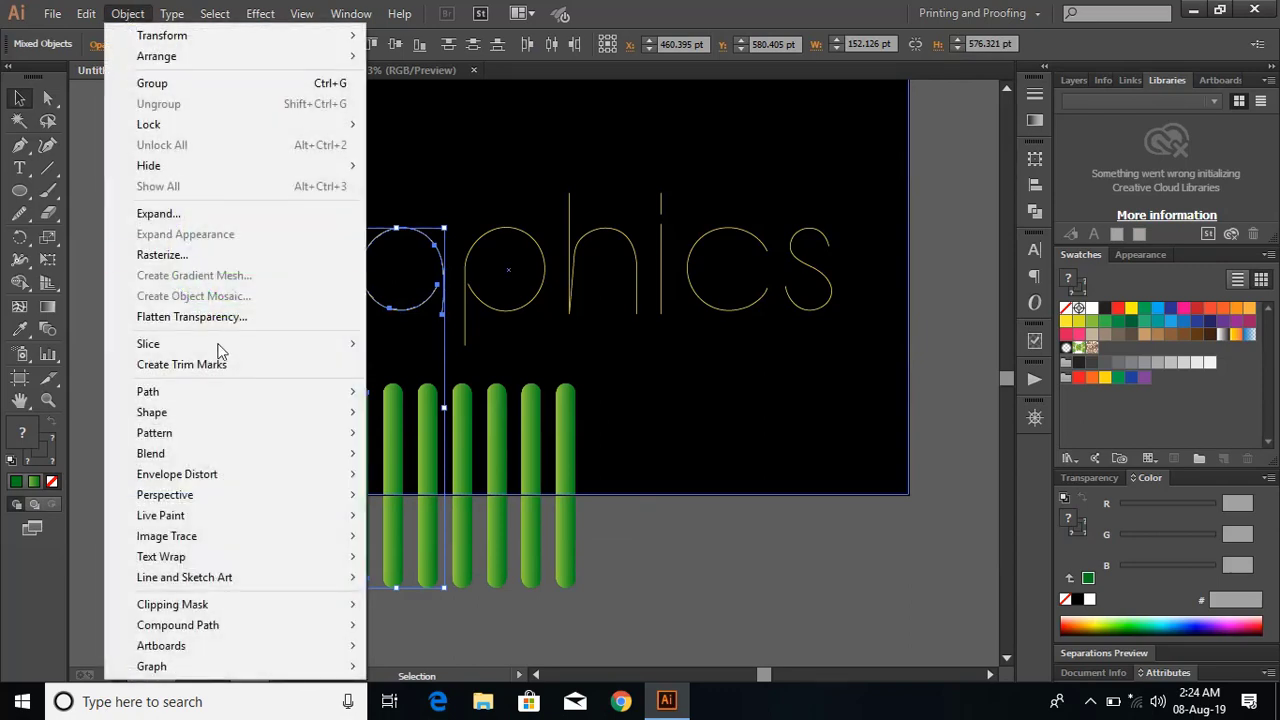
{"action": "mouse_move", "coordinate": [313, 397]}
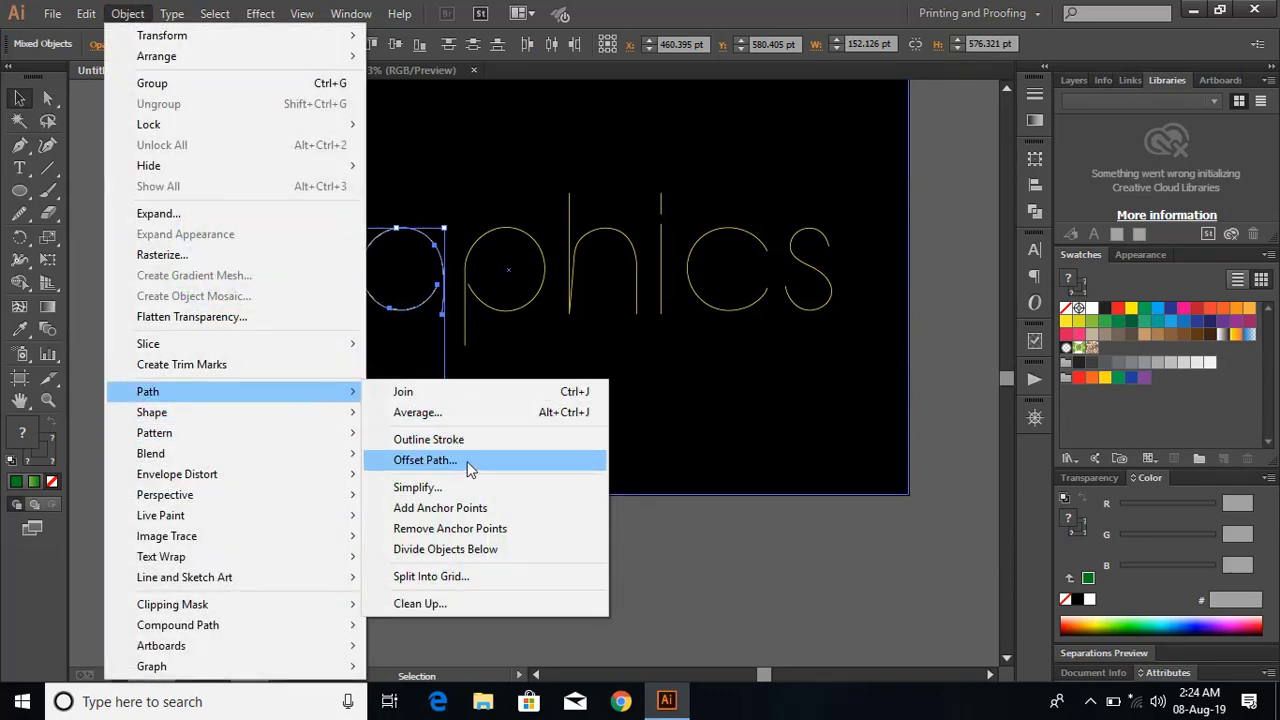
{"action": "mouse_move", "coordinate": [285, 456]}
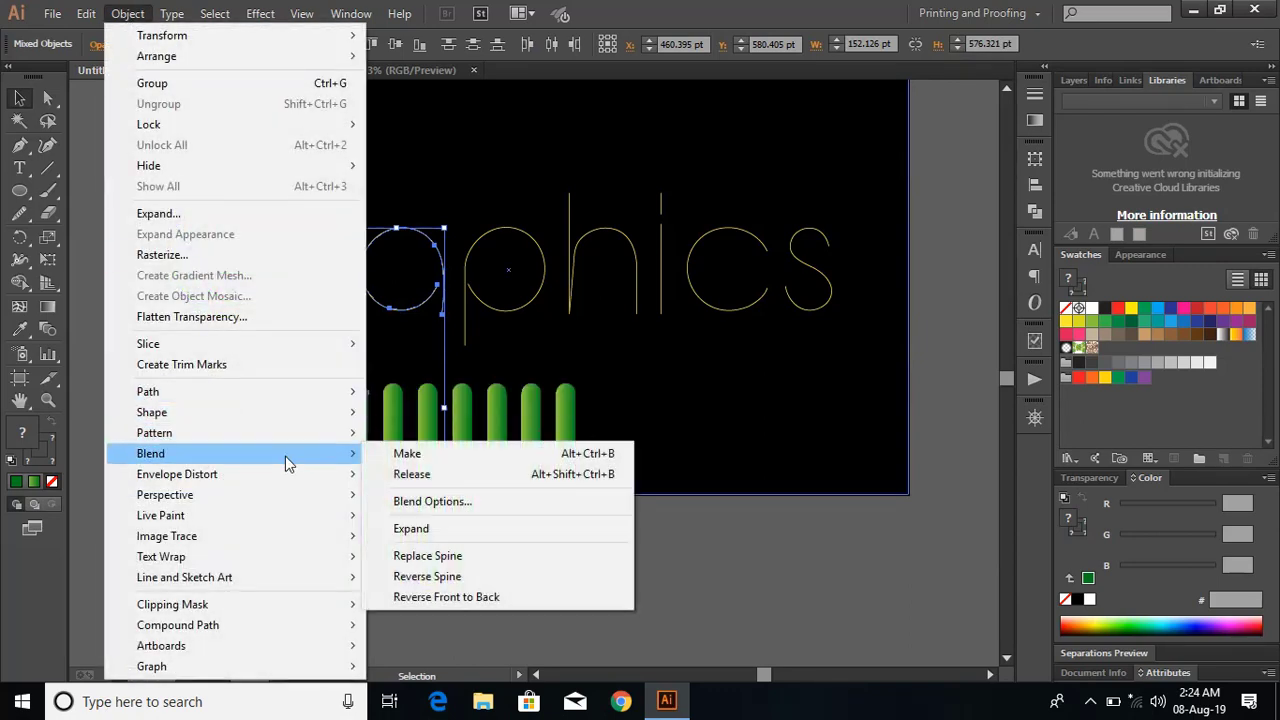
{"action": "left_click", "coordinate": [460, 557]}
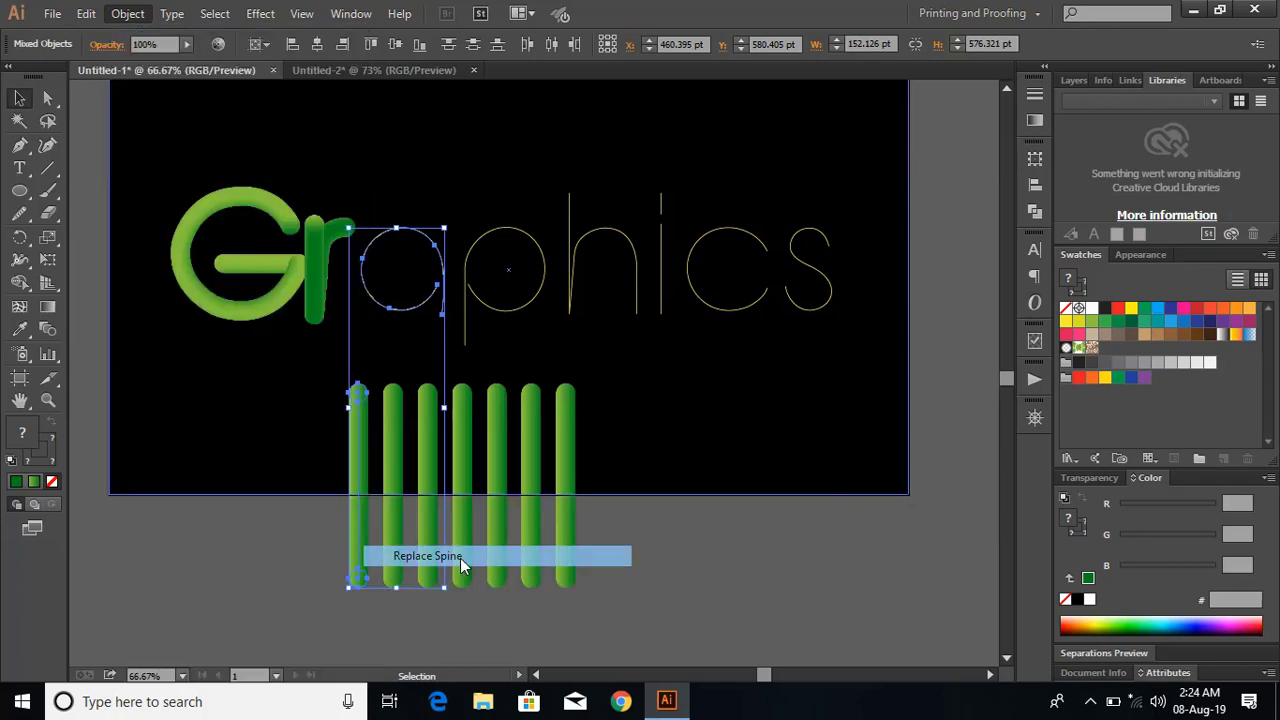
Replace the spine of the leftmost remaining green bar with the traced p path.
{"action": "left_click", "coordinate": [495, 308]}
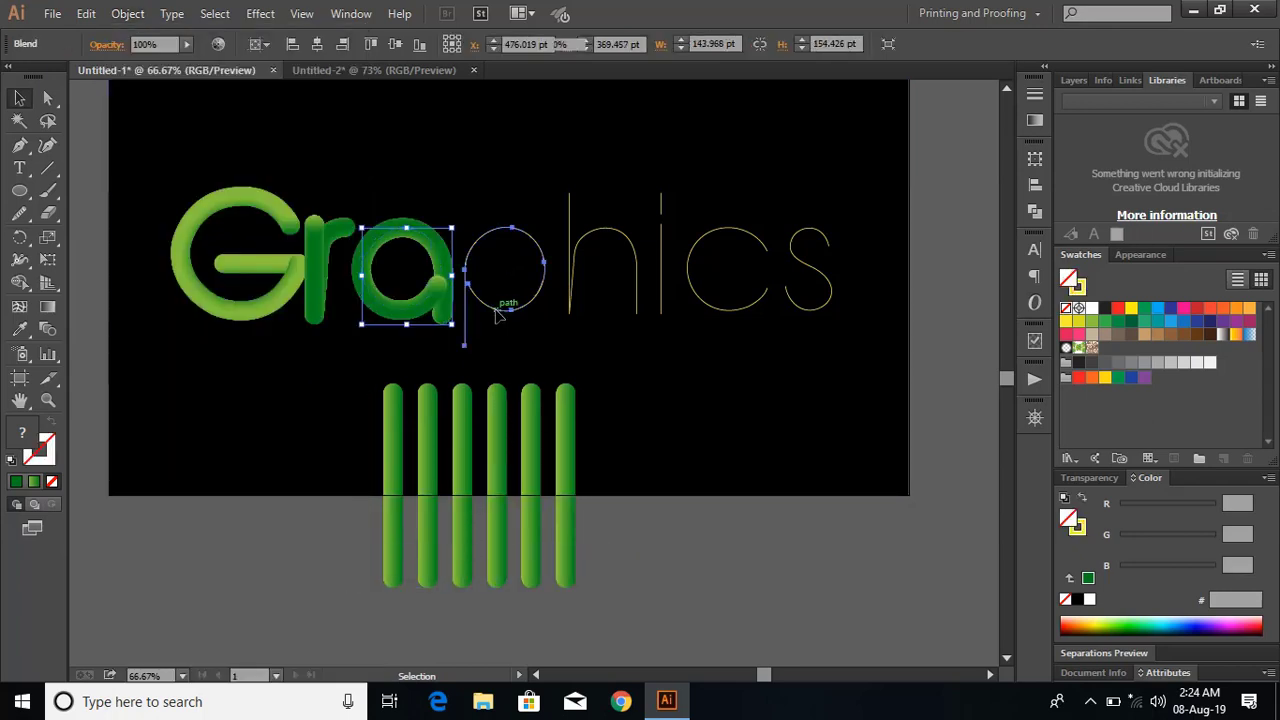
{"action": "left_click", "coordinate": [392, 458], "text": "shift"}
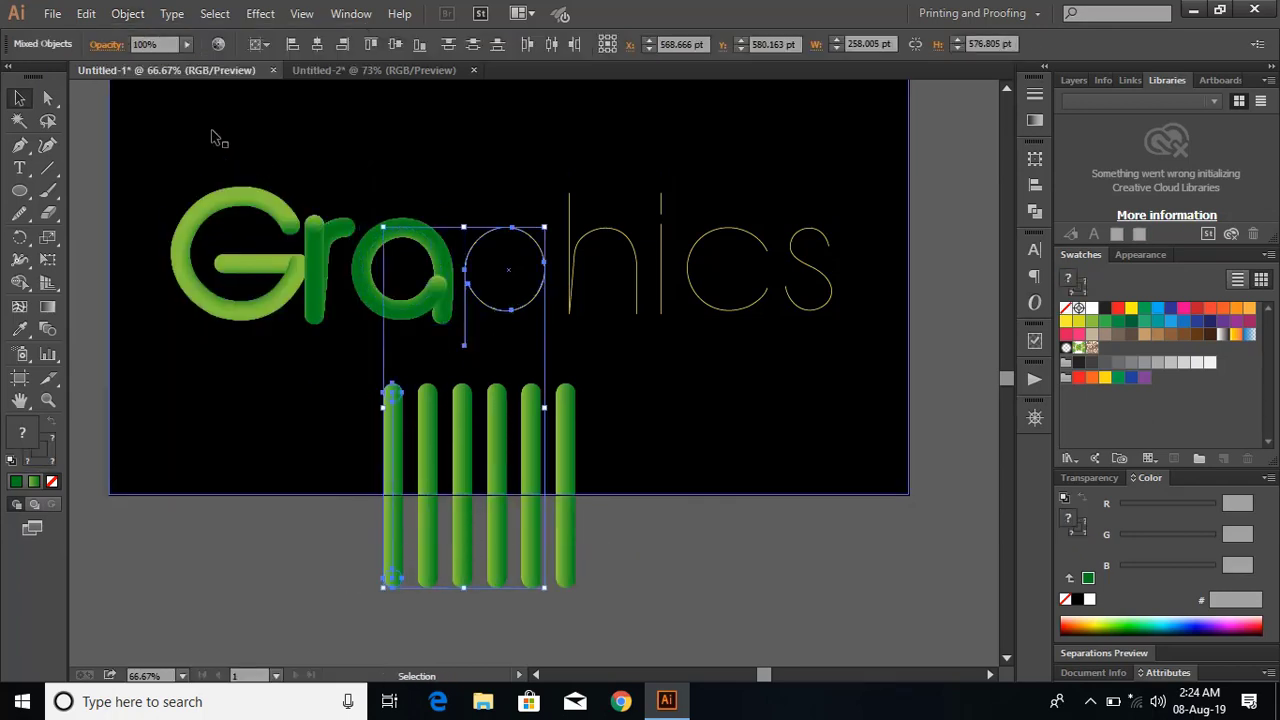
{"action": "left_click", "coordinate": [129, 14]}
{"action": "mouse_move", "coordinate": [271, 455]}
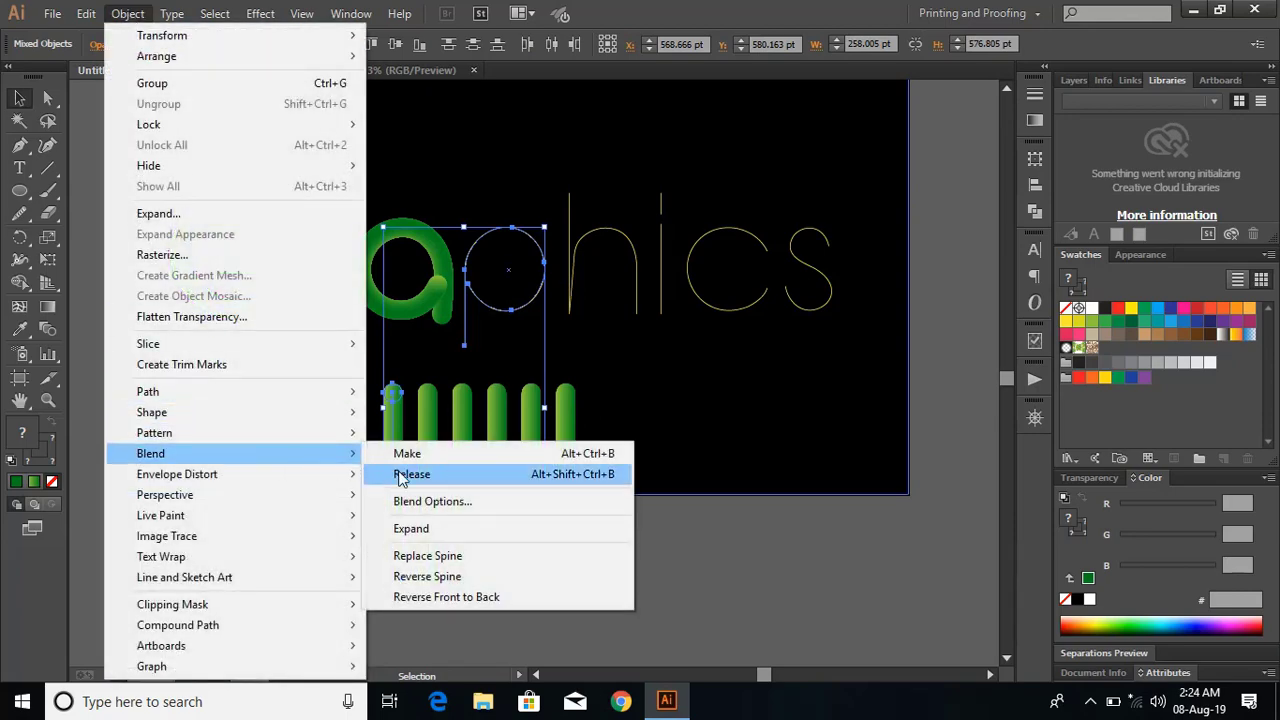
{"action": "left_click", "coordinate": [442, 555]}
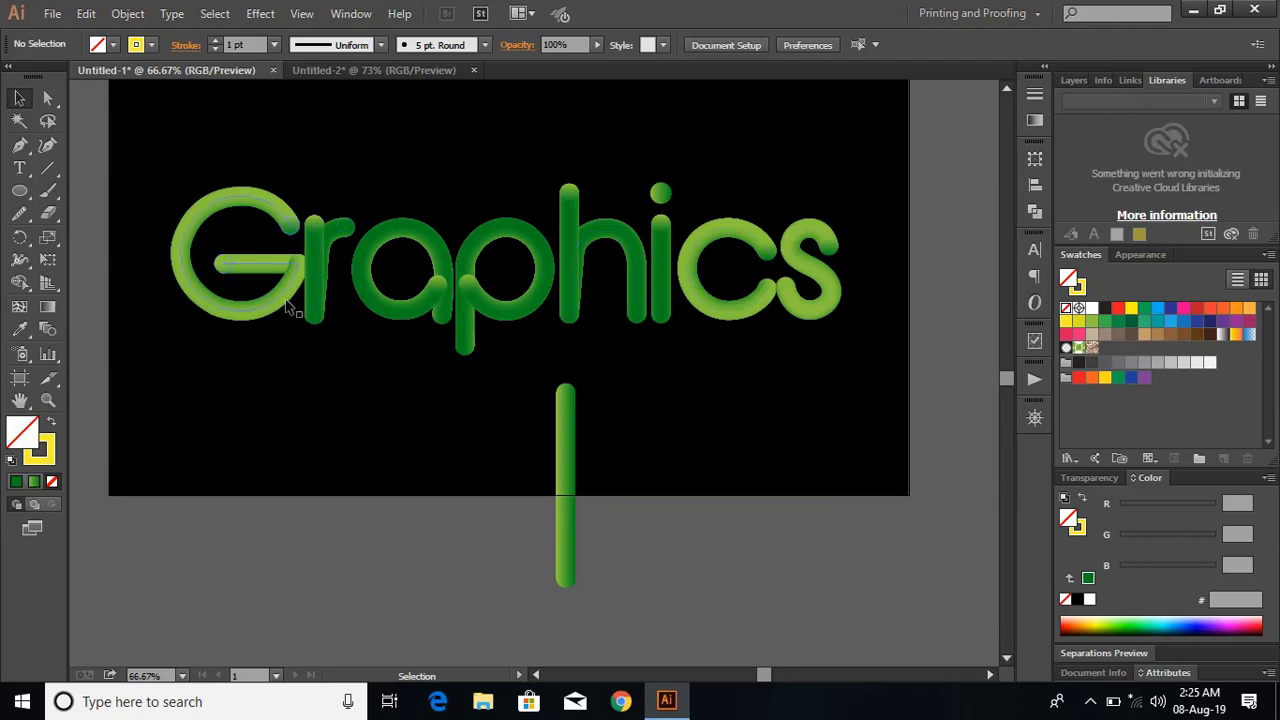
Reverse the spine of the G, c and s blends together and deselect them.
{"action": "scroll", "coordinate": [357, 457], "scroll_direction": "up", "scroll_amount": 1}
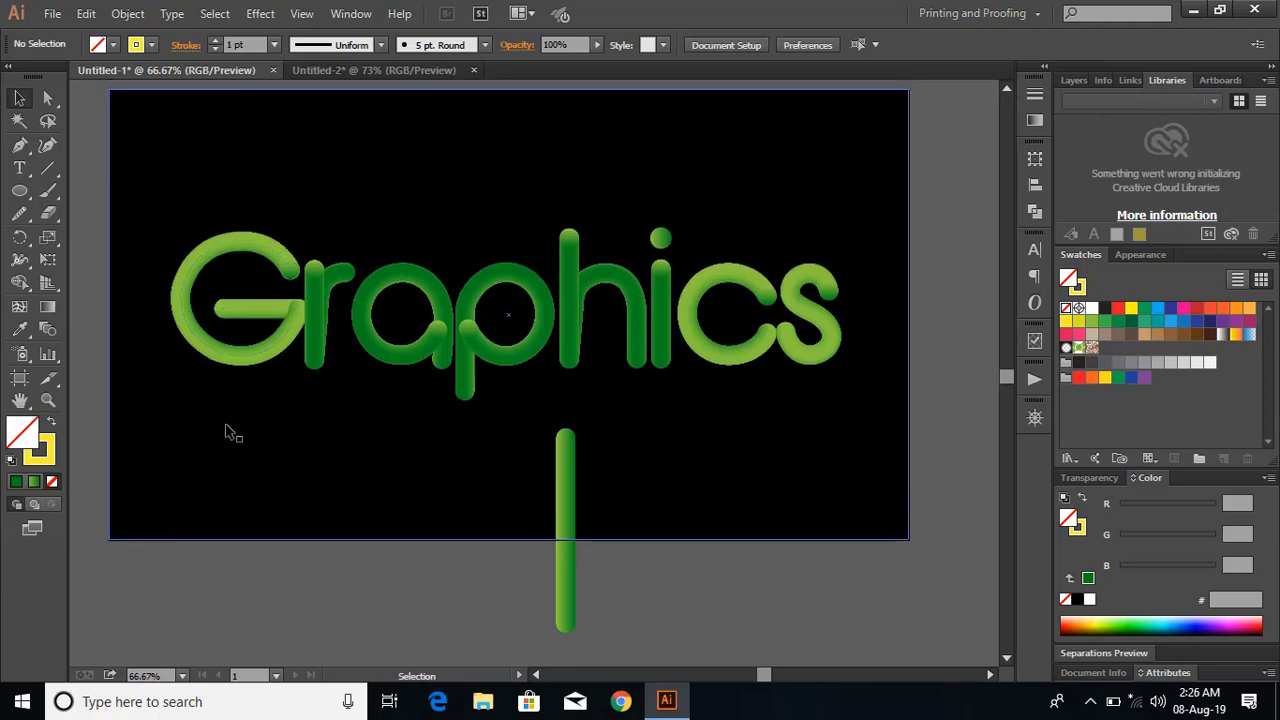
{"action": "left_click", "coordinate": [293, 336]}
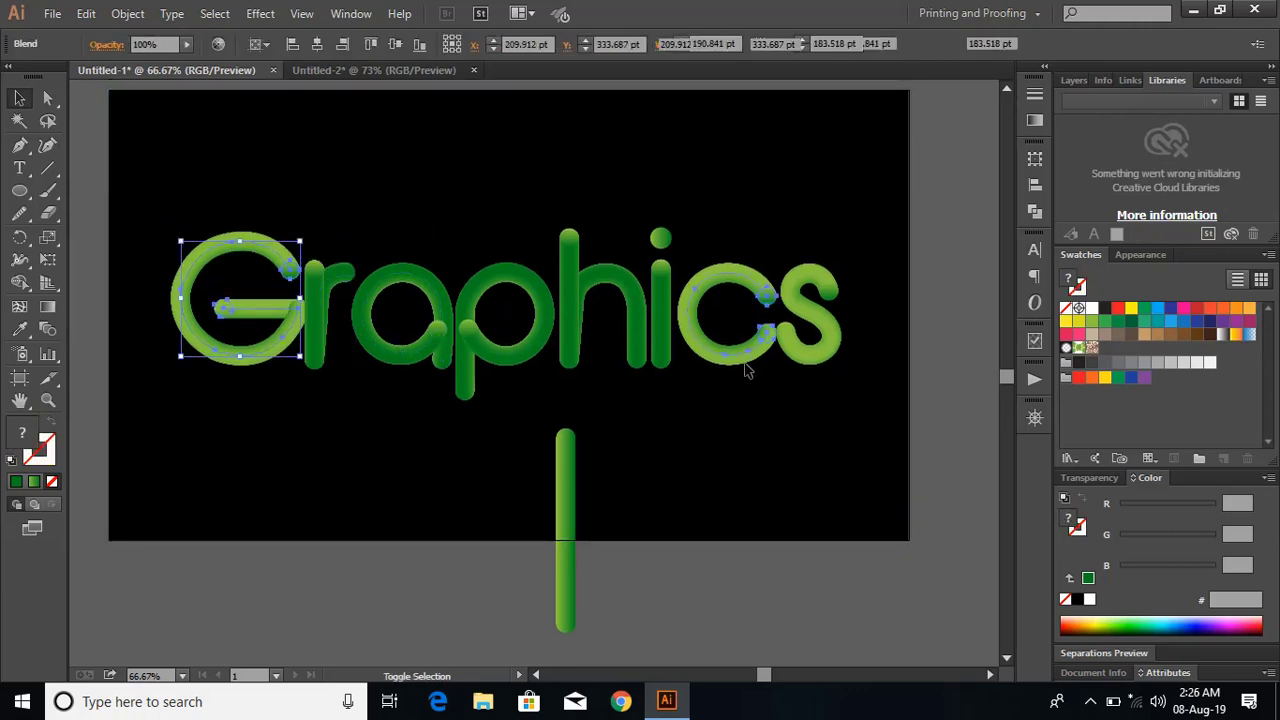
{"action": "left_click", "coordinate": [746, 361], "text": "shift"}
{"action": "left_click", "coordinate": [805, 355], "text": "shift"}
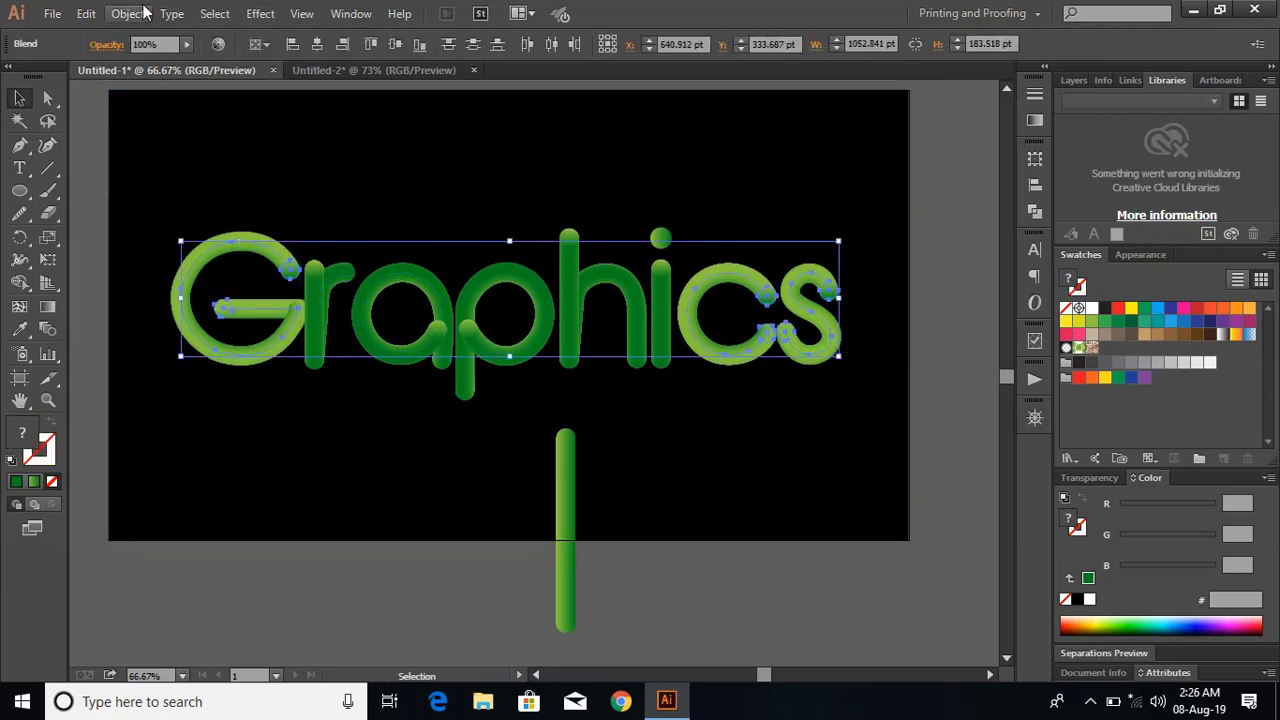
{"action": "left_click", "coordinate": [128, 14]}
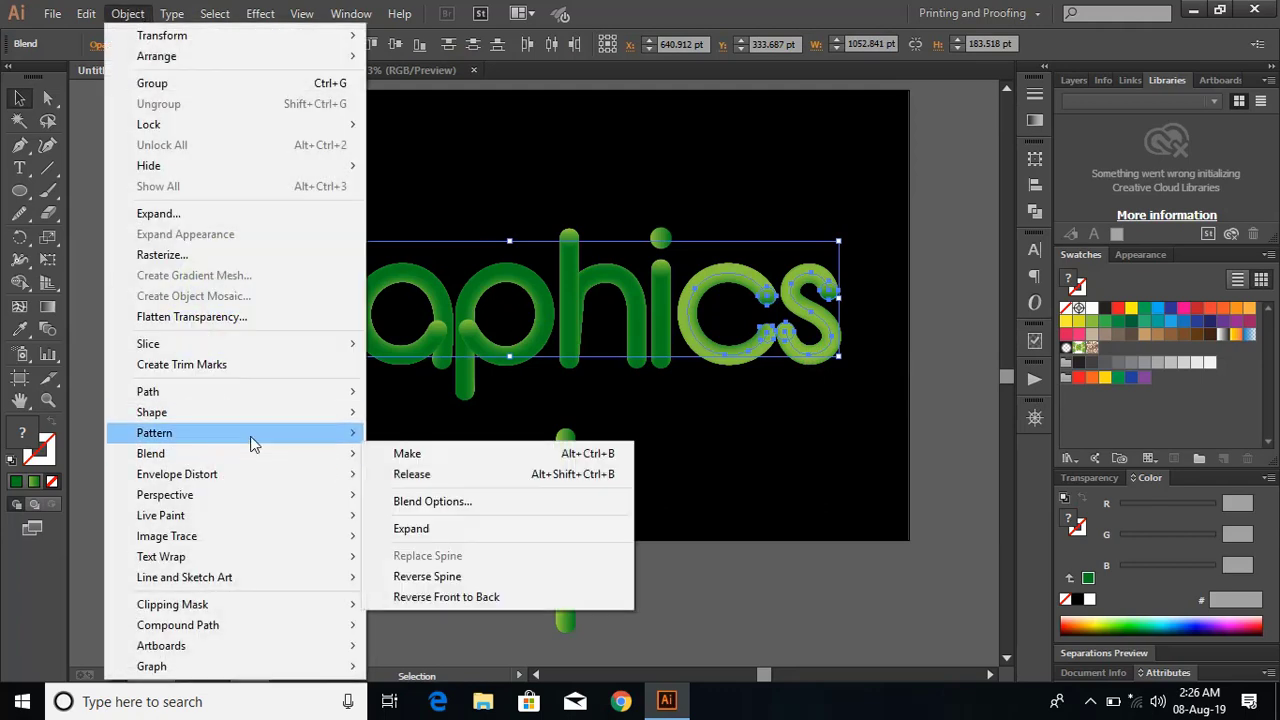
{"action": "mouse_move", "coordinate": [274, 464]}
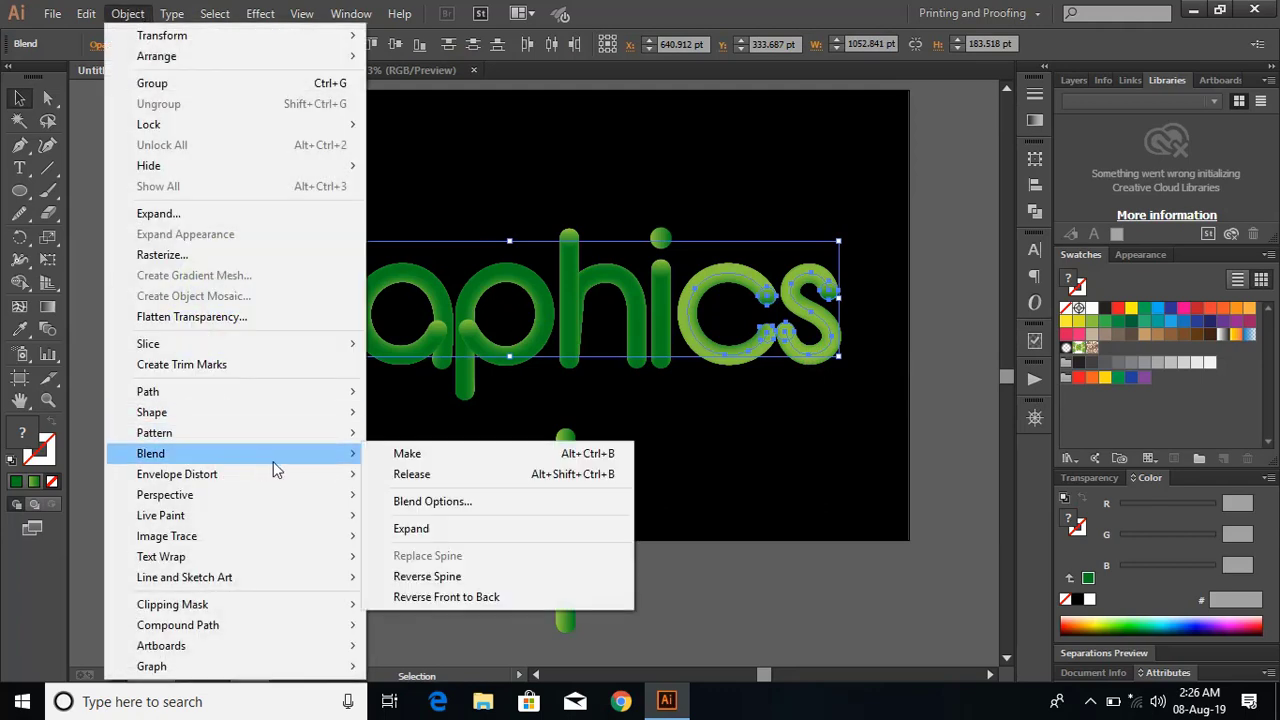
{"action": "left_click", "coordinate": [470, 577]}
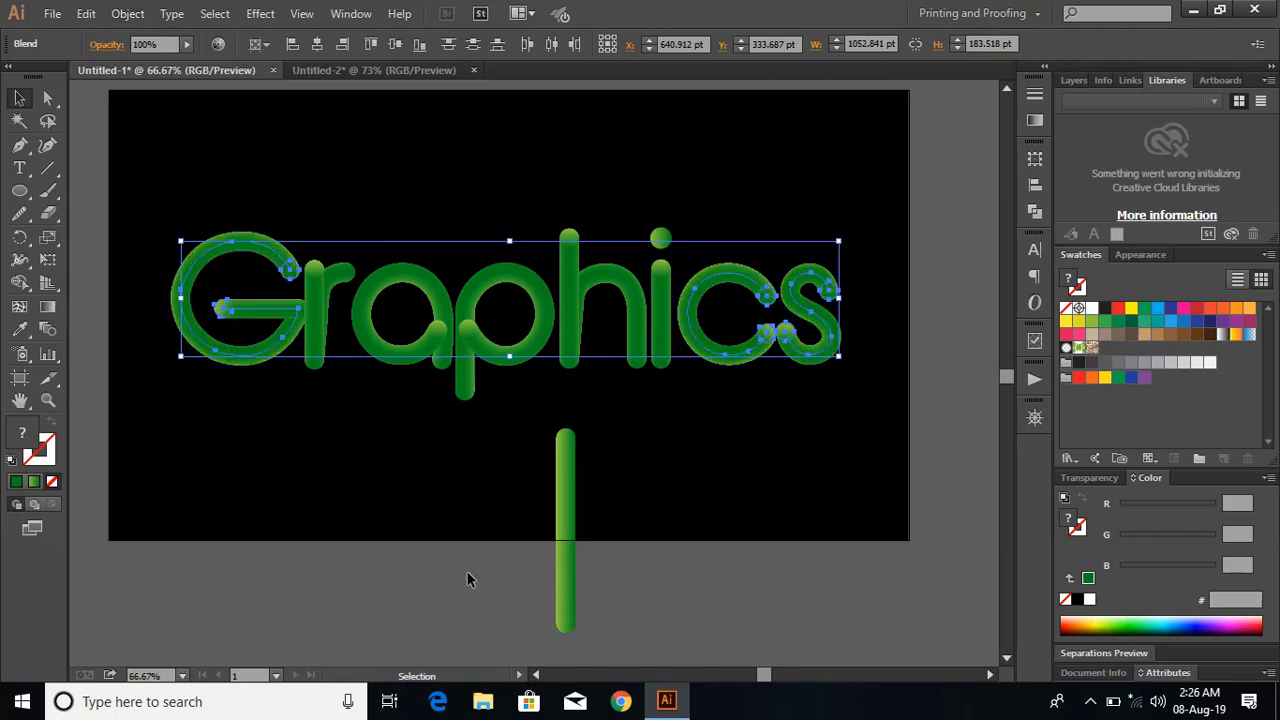
{"action": "left_click", "coordinate": [751, 561]}
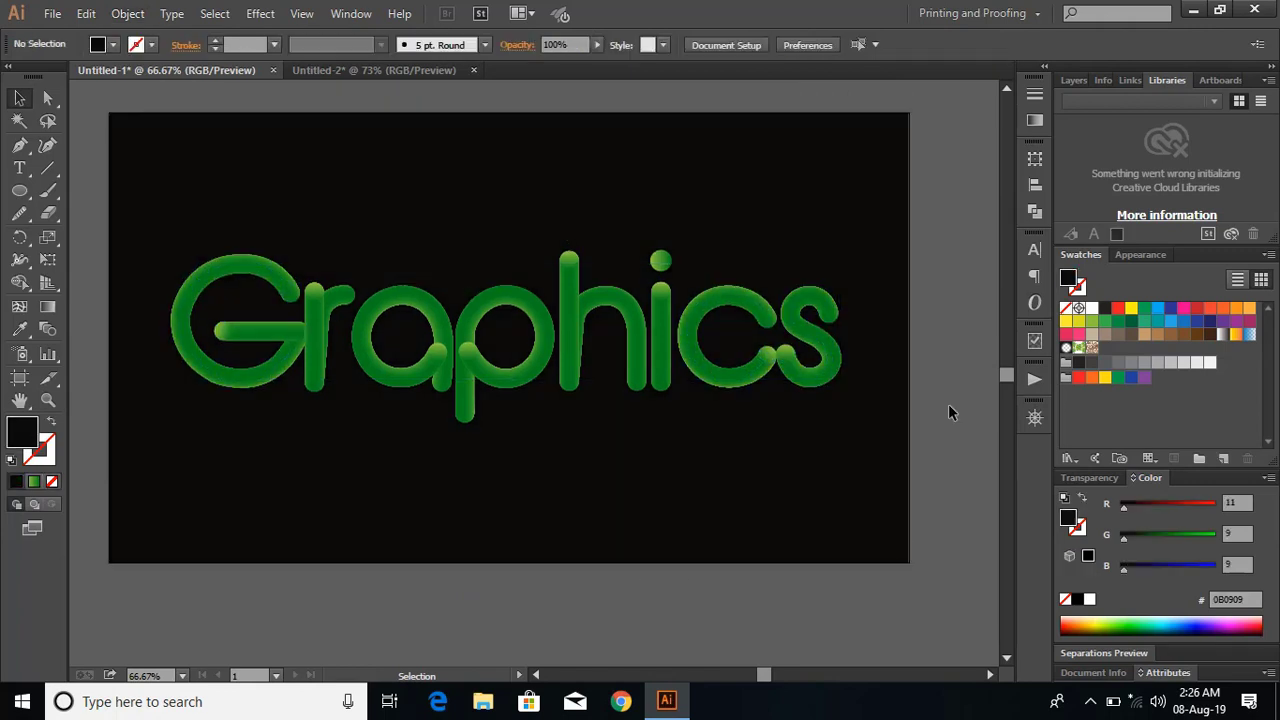